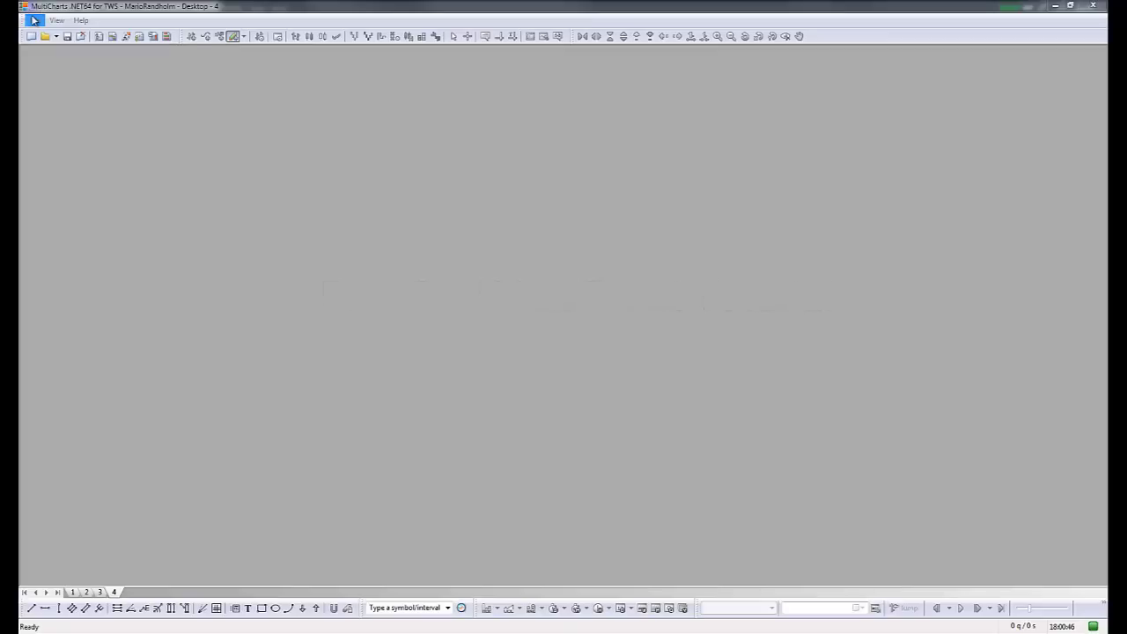
Create a new chart window with EUR.USD chosen as the instrument on 60-minute bars
{"action": "left_click", "coordinate": [33, 19]}
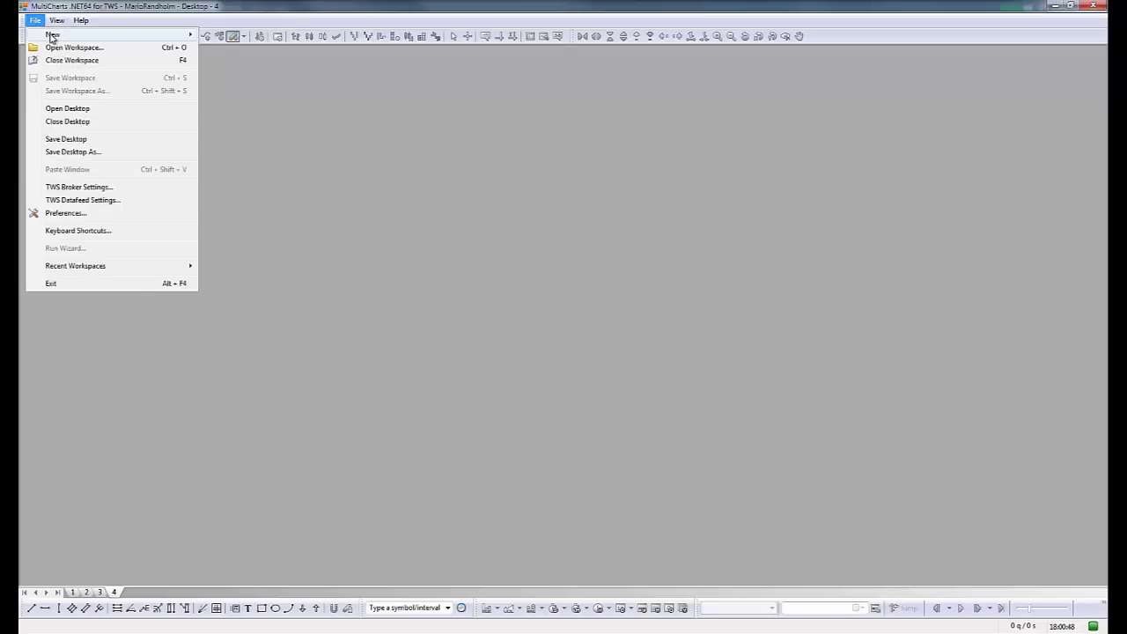
{"action": "mouse_move", "coordinate": [51, 35]}
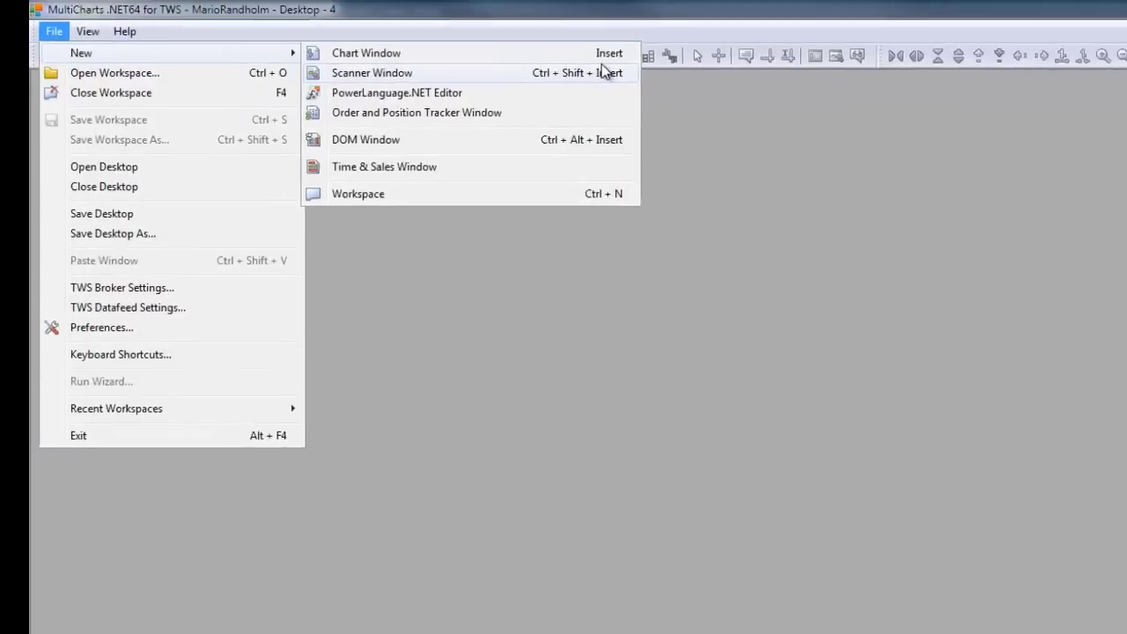
{"action": "left_click", "coordinate": [1028, 321]}
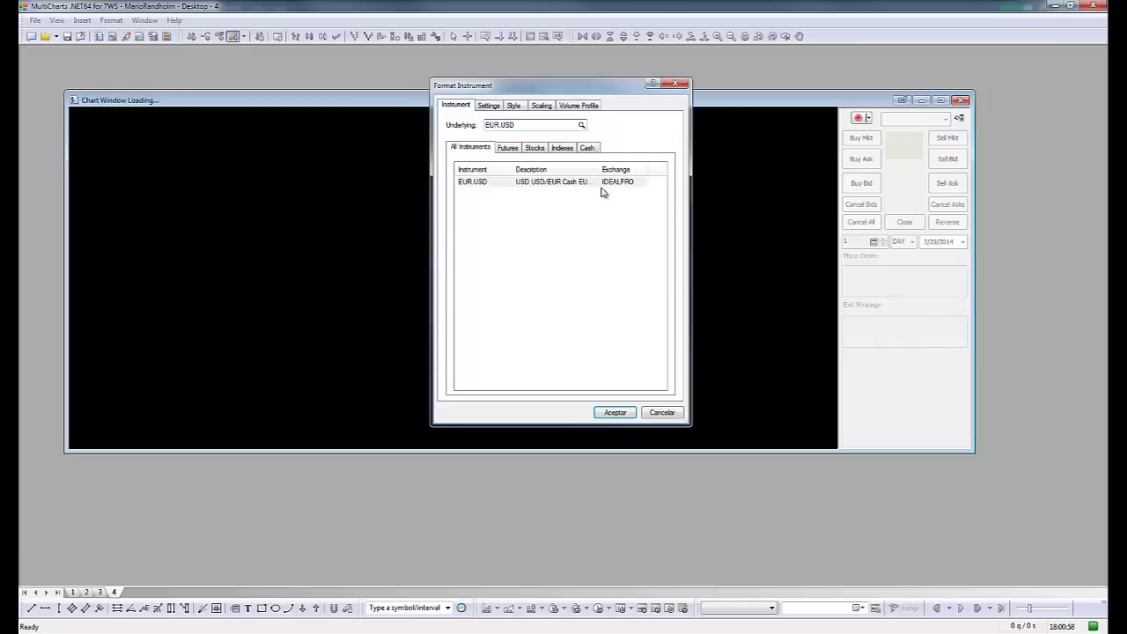
{"action": "double_click", "coordinate": [551, 183]}
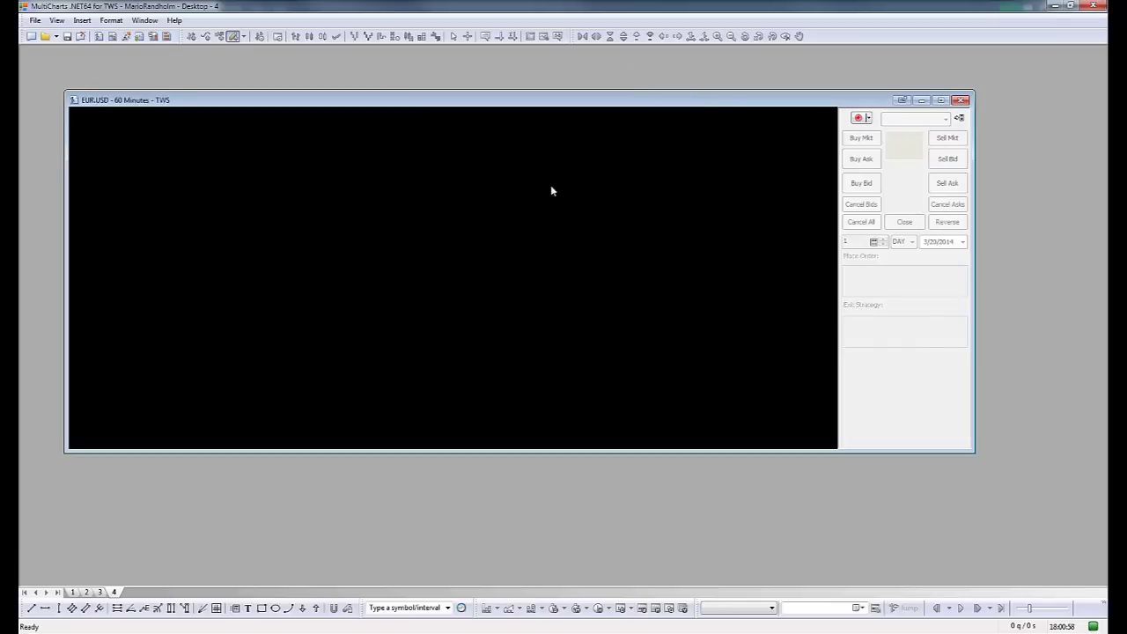
Hide the trading panel and try line on close, line break and Renko before returning to candlesticks
{"action": "left_click", "coordinate": [960, 118]}
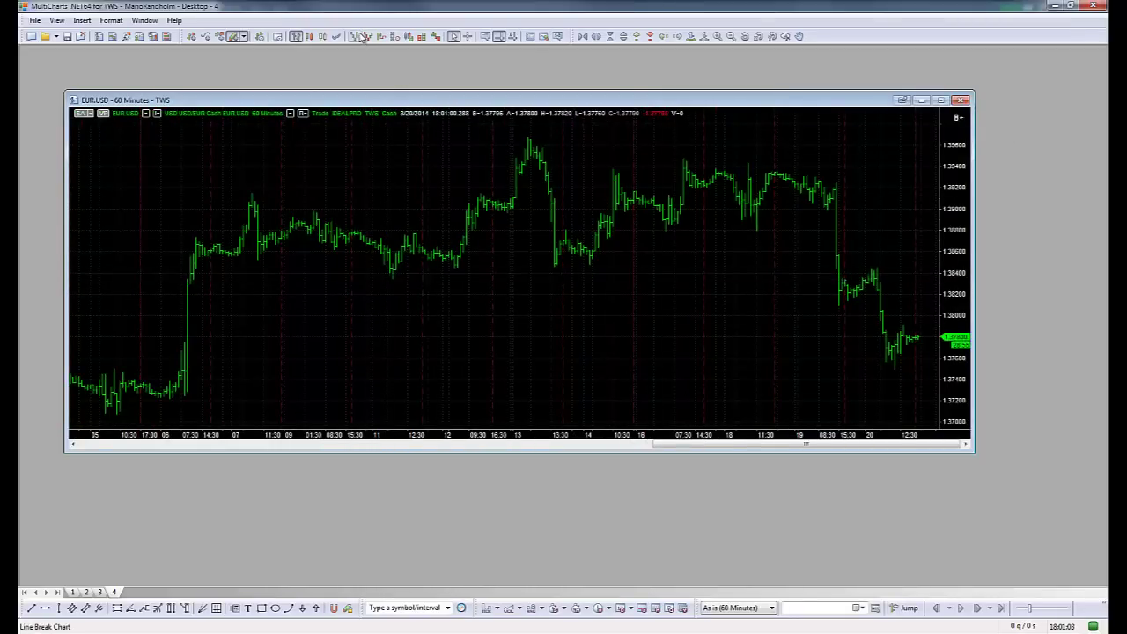
{"action": "left_click", "coordinate": [310, 36]}
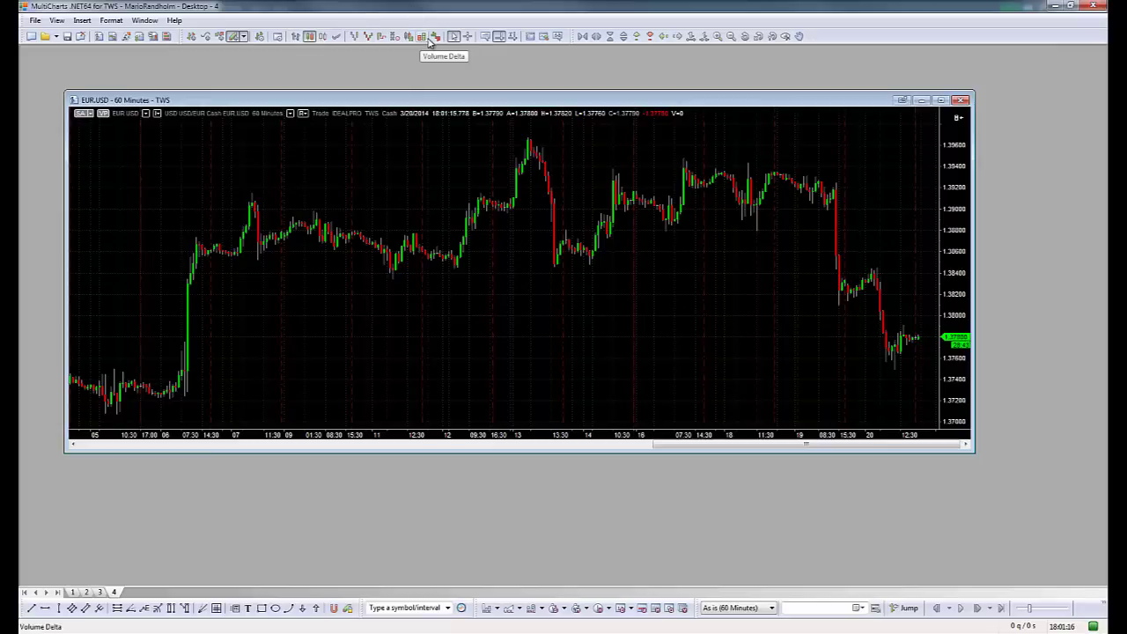
{"action": "left_click", "coordinate": [338, 37]}
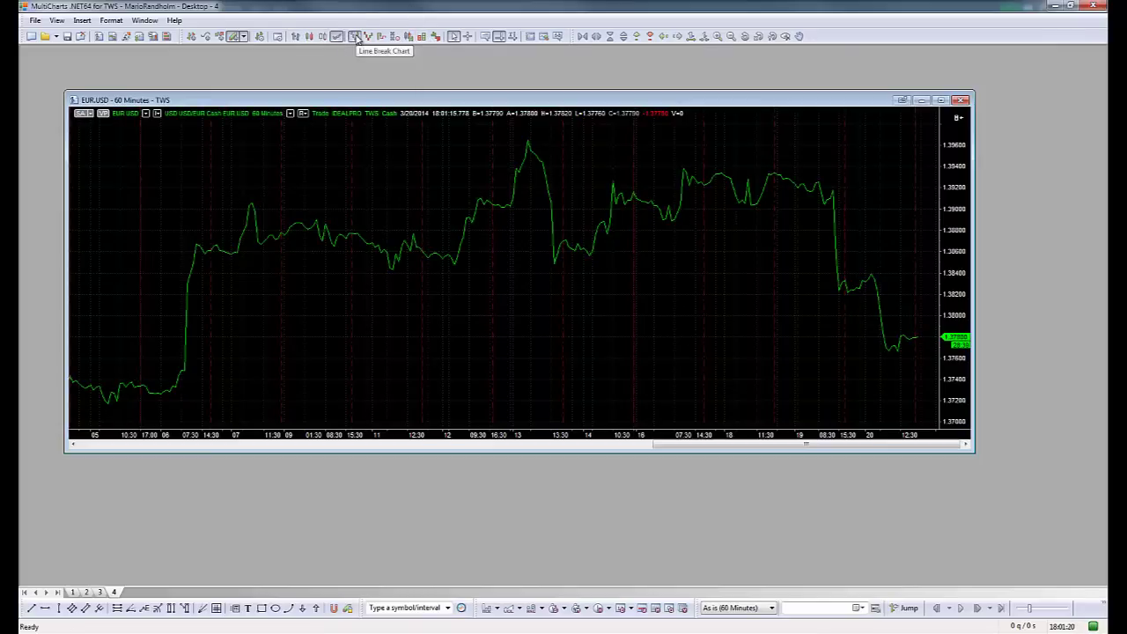
{"action": "left_click", "coordinate": [356, 37]}
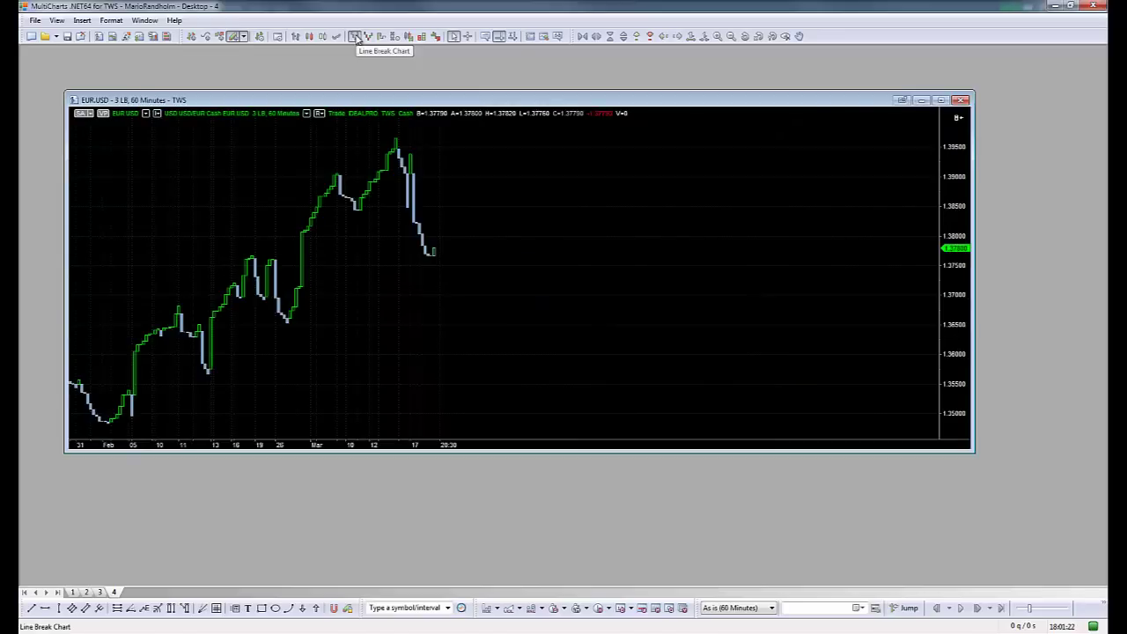
{"action": "left_click", "coordinate": [369, 37]}
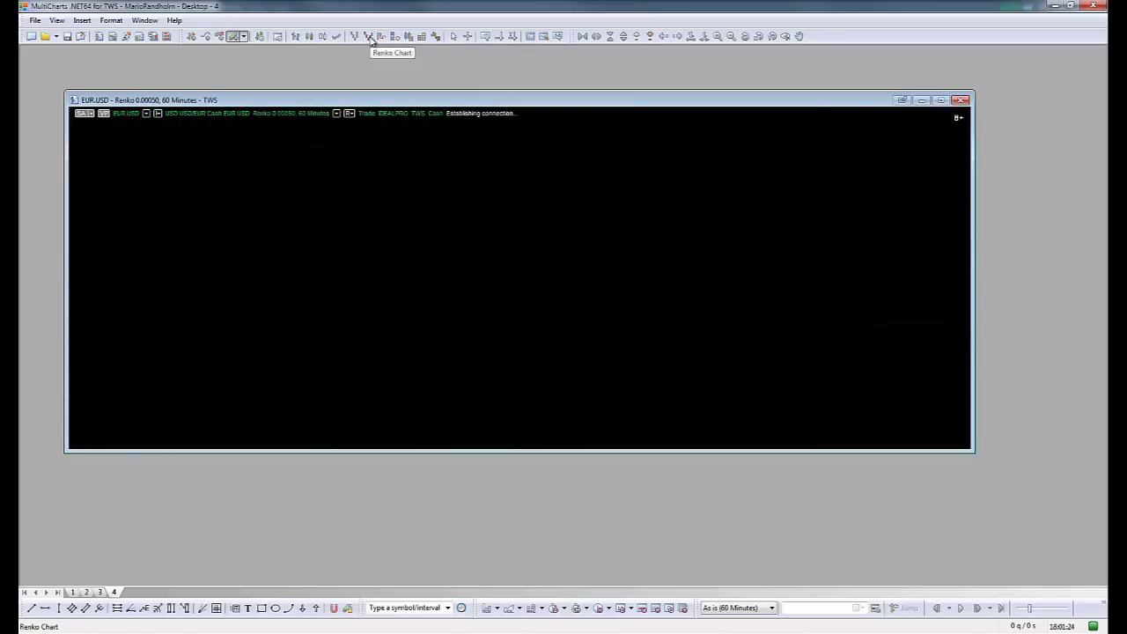
{"action": "left_click", "coordinate": [310, 37]}
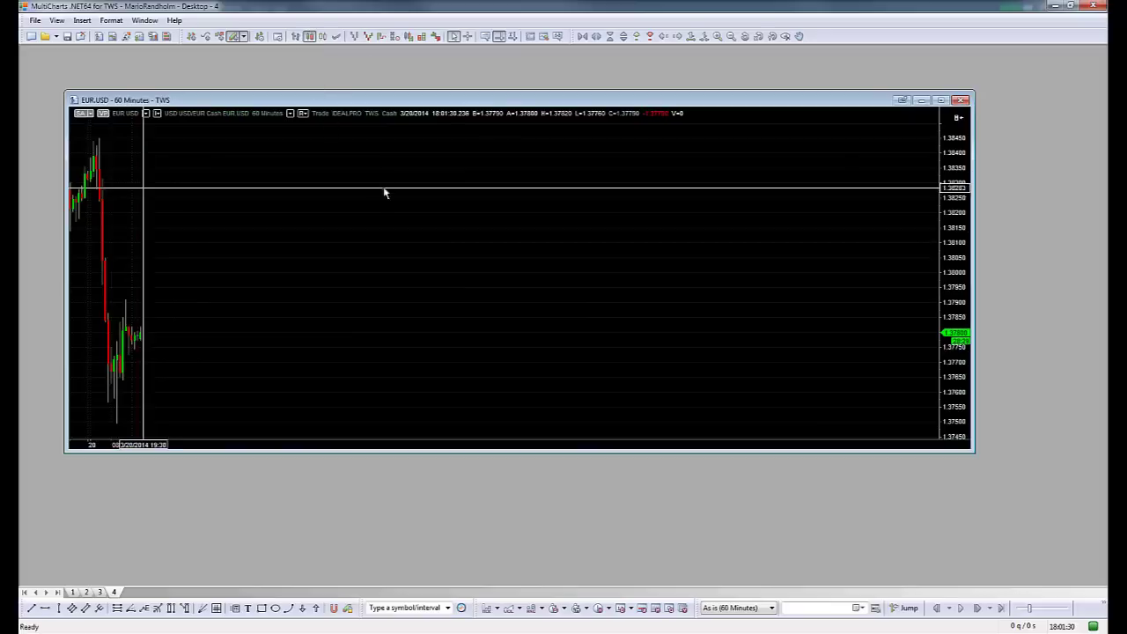
Open Format Instruments from the chart menu, dismiss the EUR.USD not-found warning and list all instruments
{"action": "right_click", "coordinate": [484, 232]}
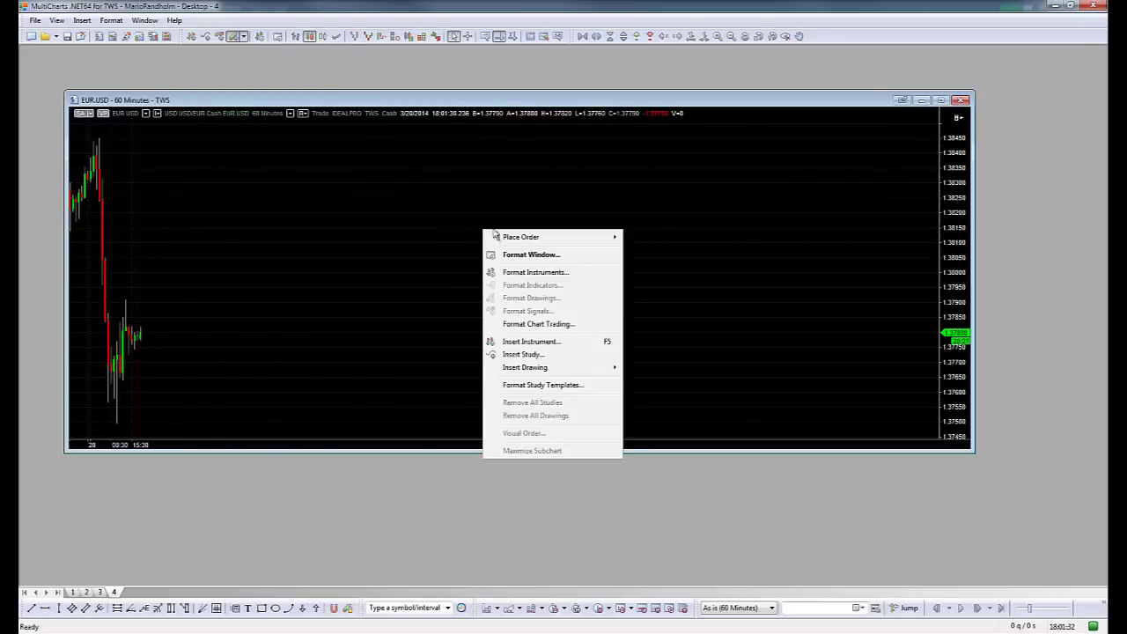
{"action": "left_click", "coordinate": [535, 273]}
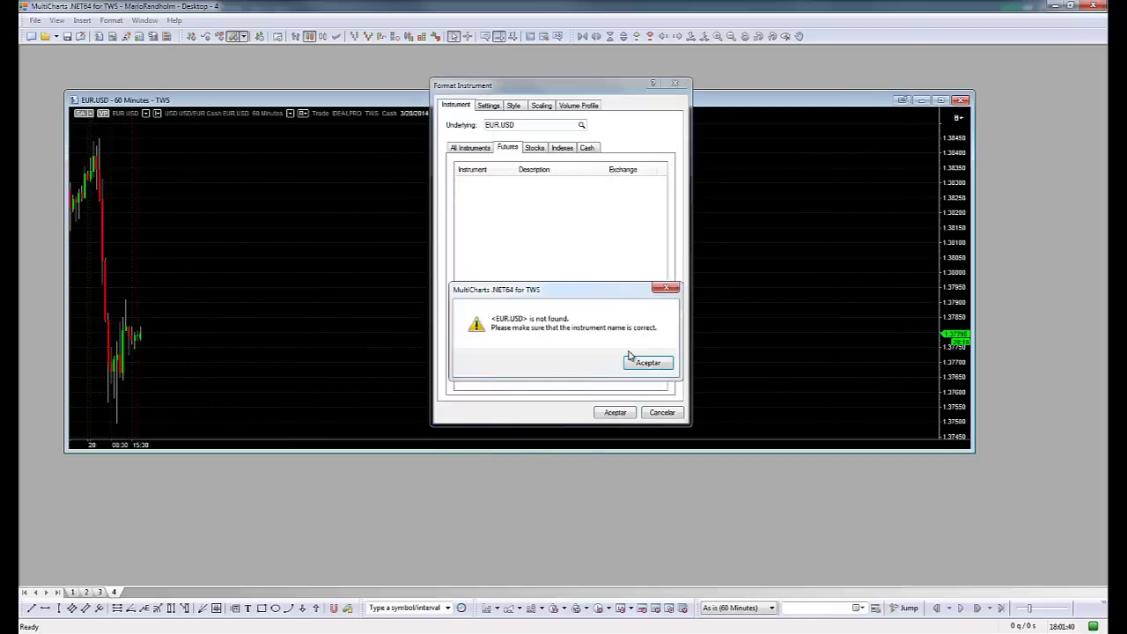
{"action": "left_click", "coordinate": [648, 363]}
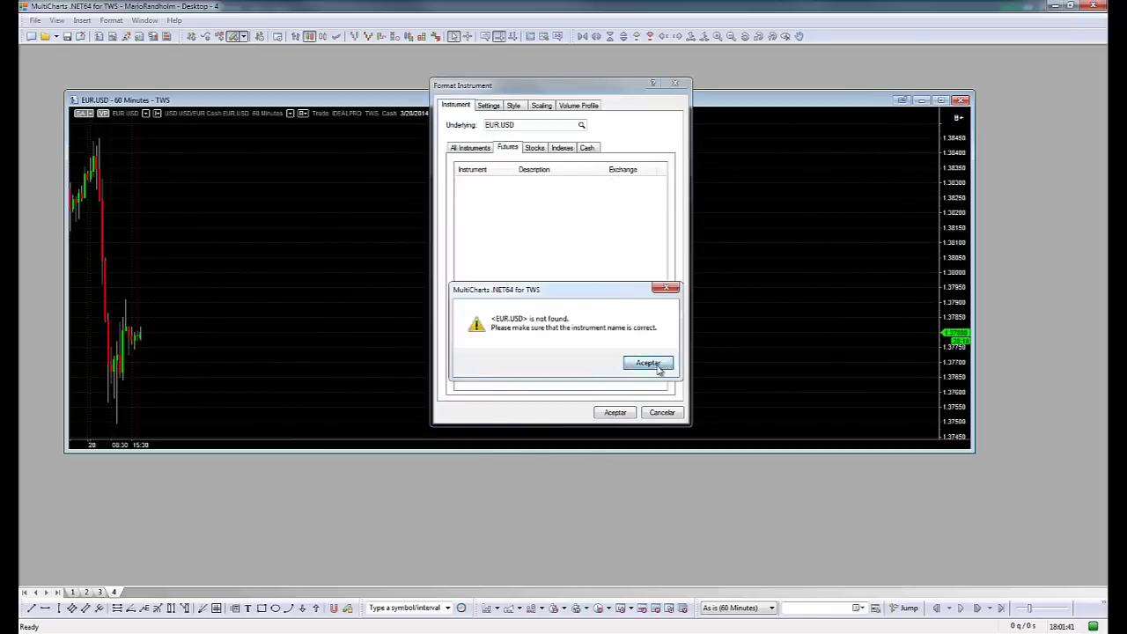
{"action": "left_click", "coordinate": [470, 147]}
Review the Settings, Style, Scaling and Volume Profile tabs, then accept the instrument settings
{"action": "left_click", "coordinate": [489, 106]}
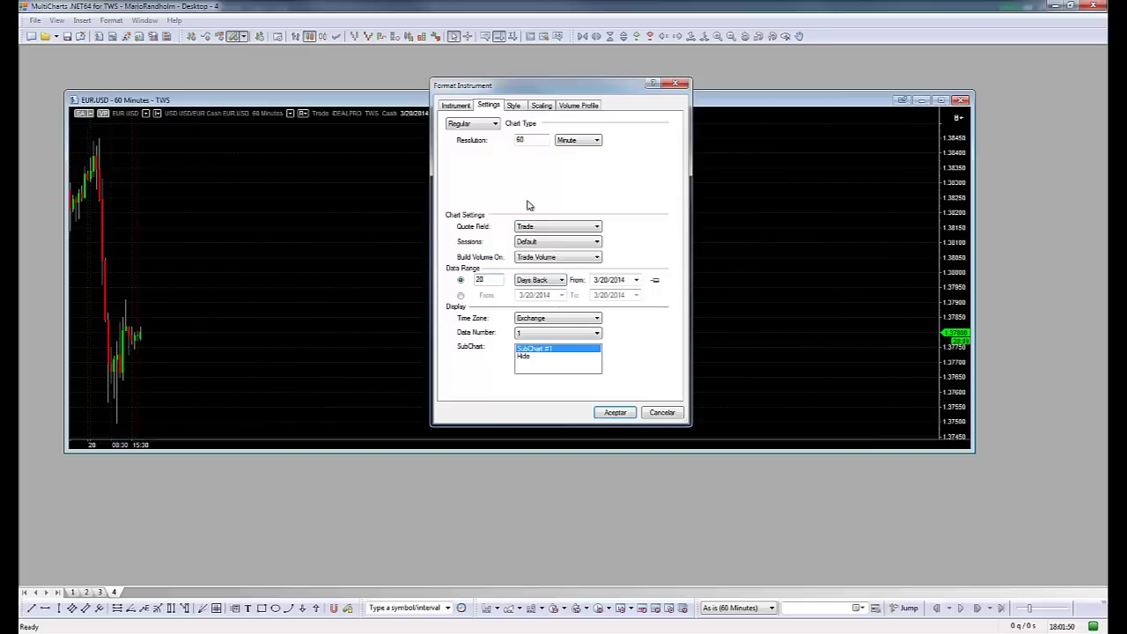
{"action": "left_click", "coordinate": [513, 105]}
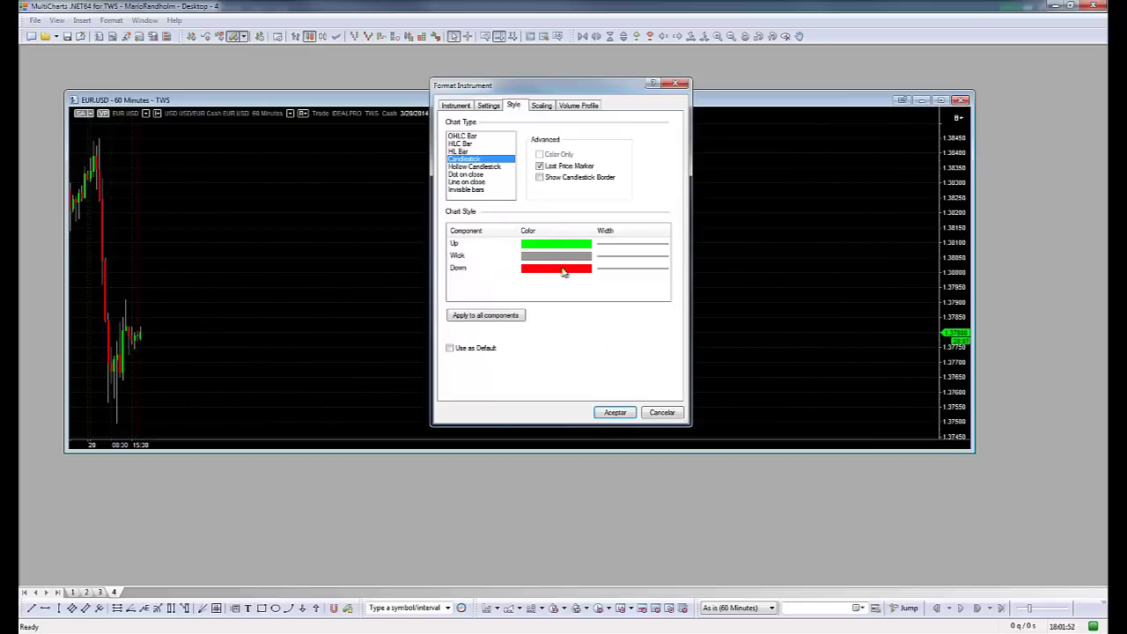
{"action": "left_click", "coordinate": [542, 106]}
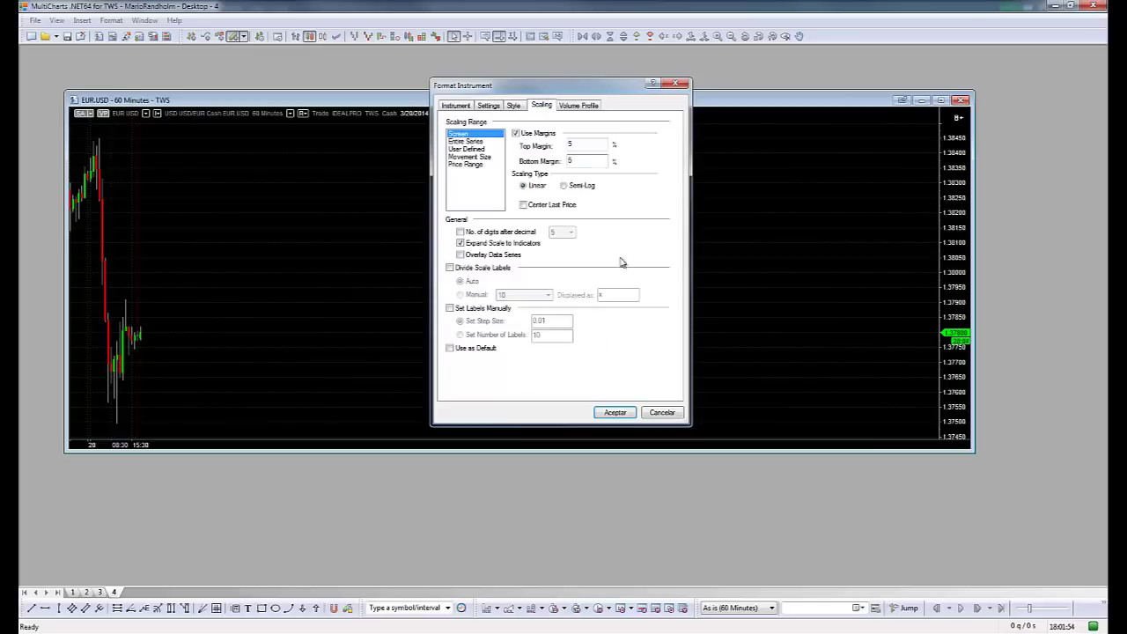
{"action": "left_click", "coordinate": [589, 105]}
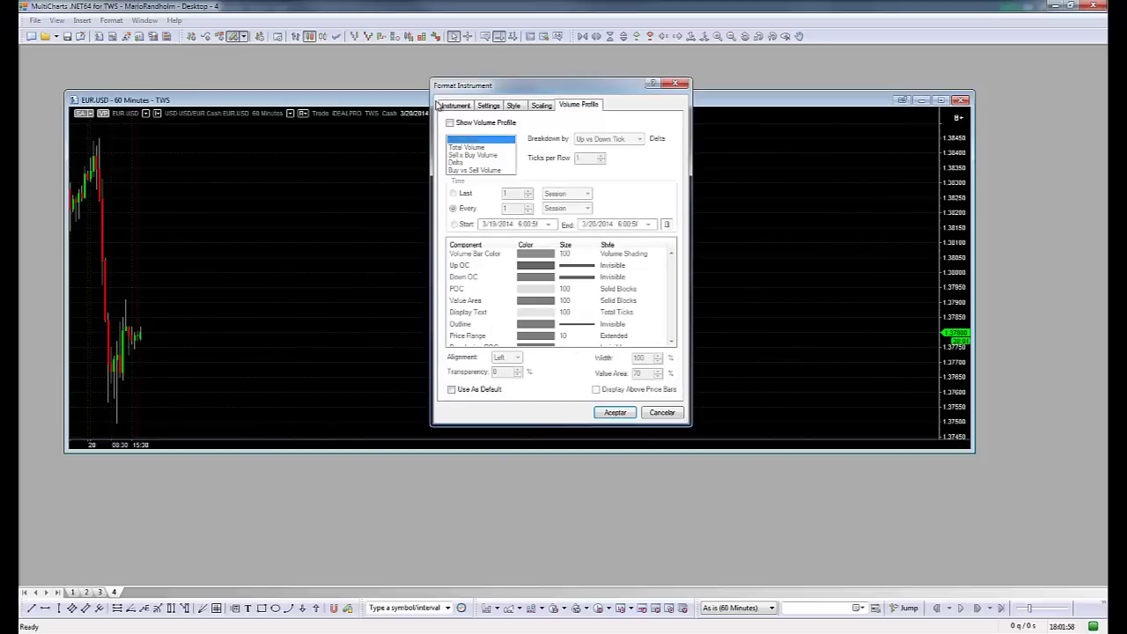
{"action": "left_click", "coordinate": [469, 107]}
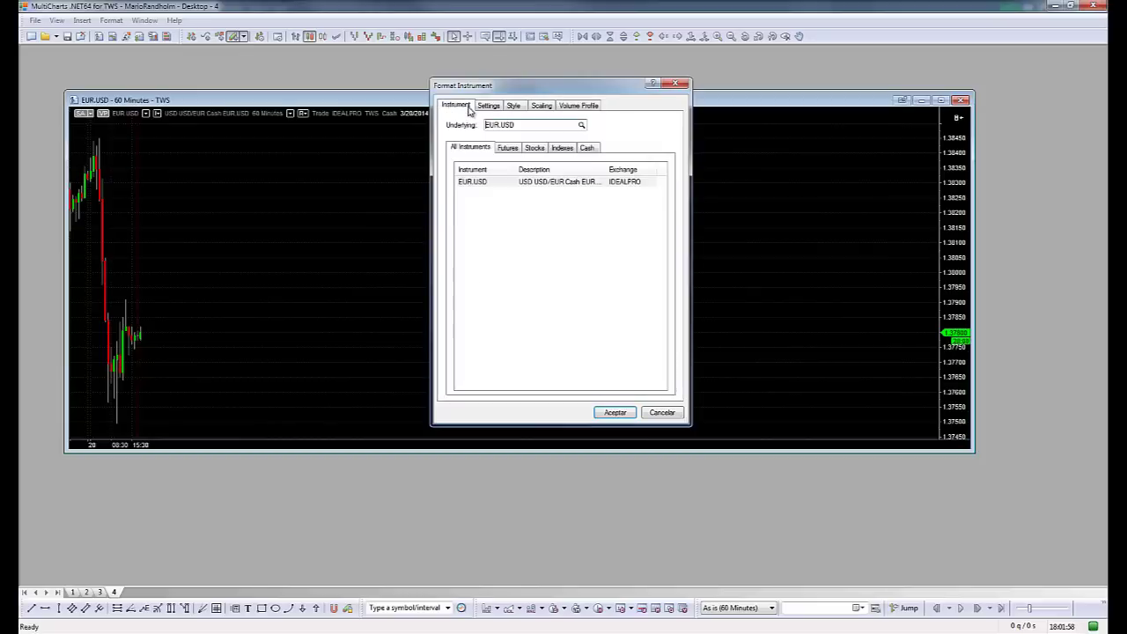
{"action": "left_click", "coordinate": [615, 411]}
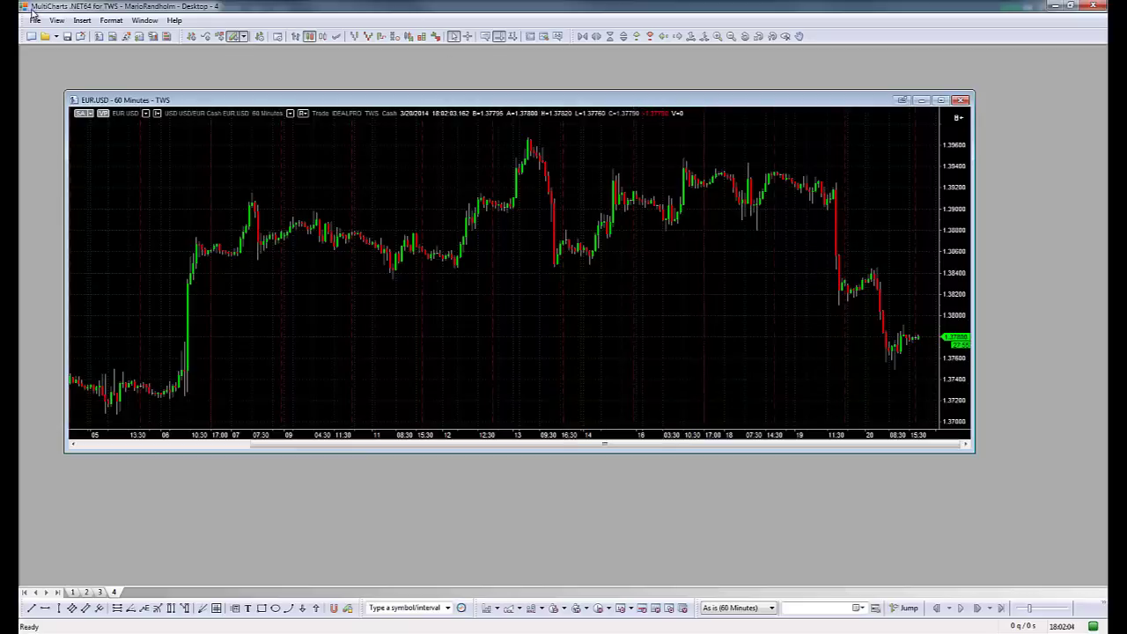
{"action": "left_click", "coordinate": [36, 19]}
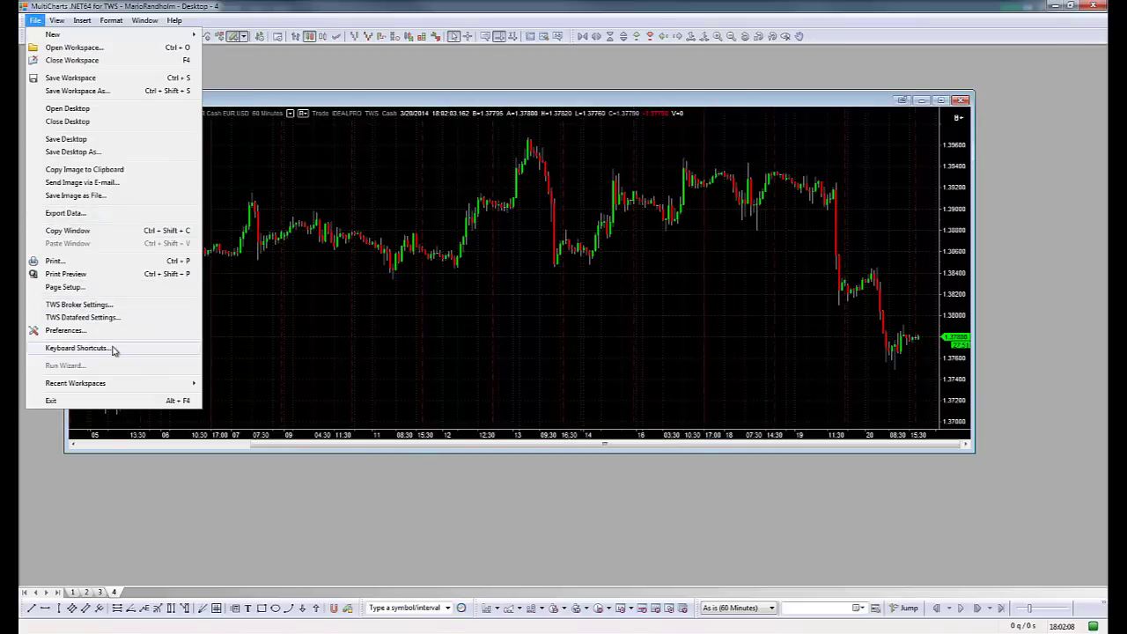
{"action": "left_click", "coordinate": [75, 348]}
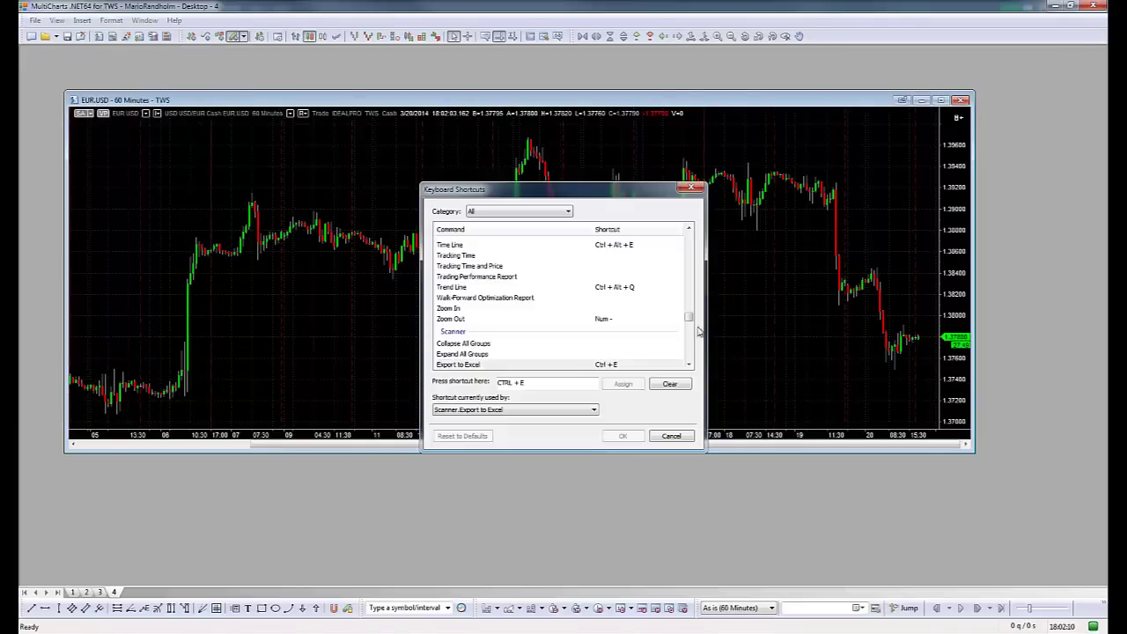
{"action": "left_click_drag", "start_coordinate": [689, 319], "coordinate": [708, 229]}
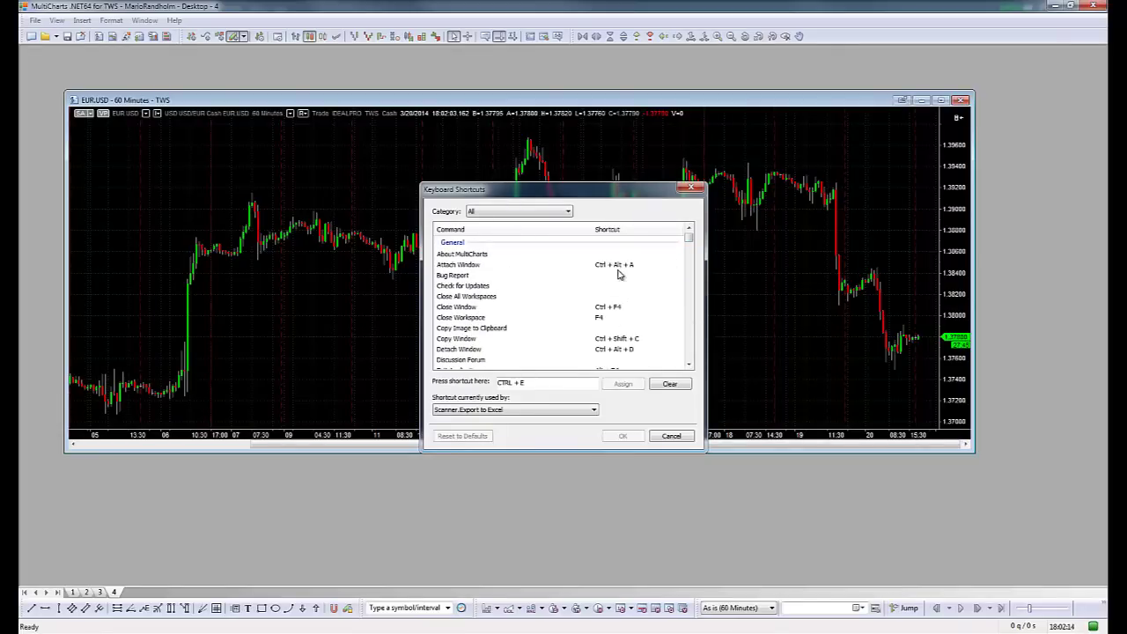
{"action": "left_click", "coordinate": [617, 297]}
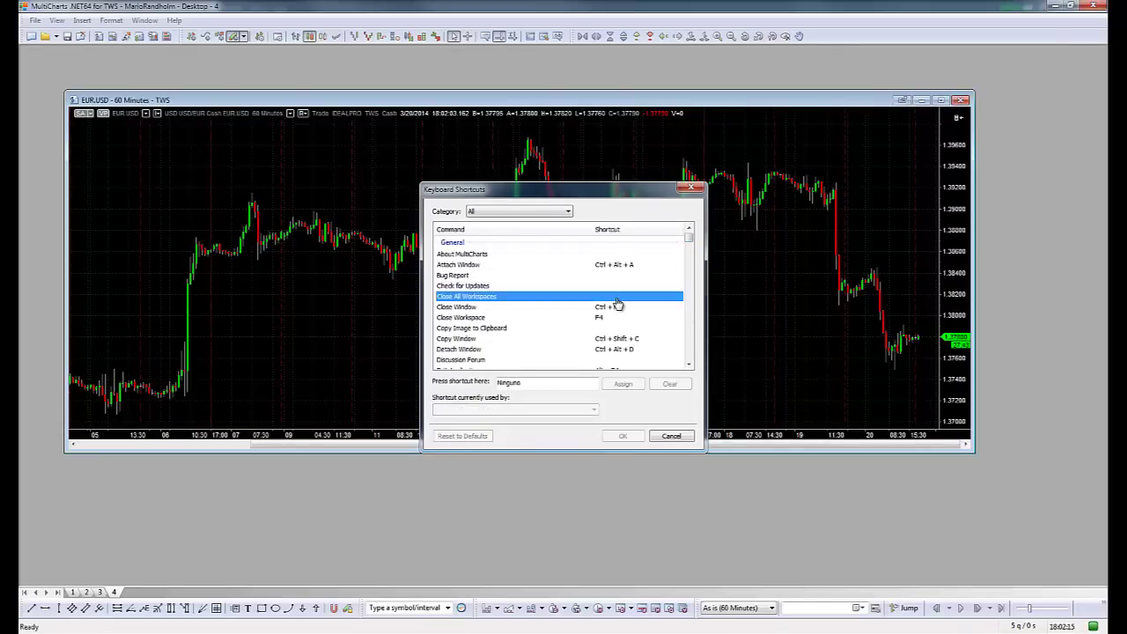
{"action": "scroll", "coordinate": [616, 301], "scroll_direction": "down", "scroll_amount": 1}
{"action": "scroll", "coordinate": [643, 285], "scroll_direction": "down", "scroll_amount": 15}
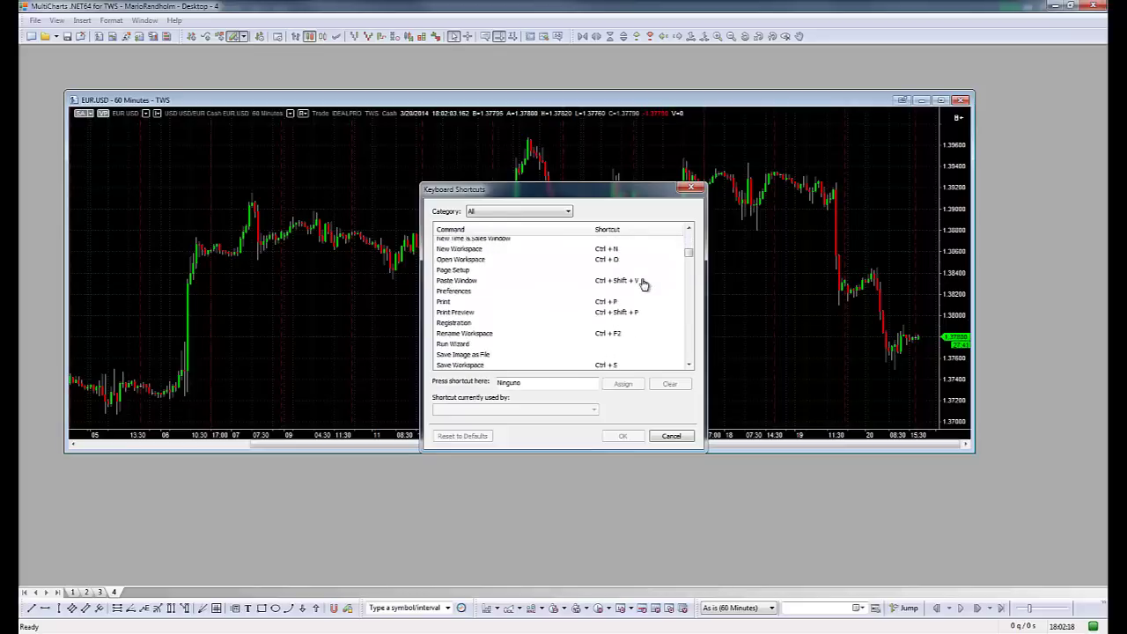
{"action": "scroll", "coordinate": [644, 284], "scroll_direction": "down", "scroll_amount": 8}
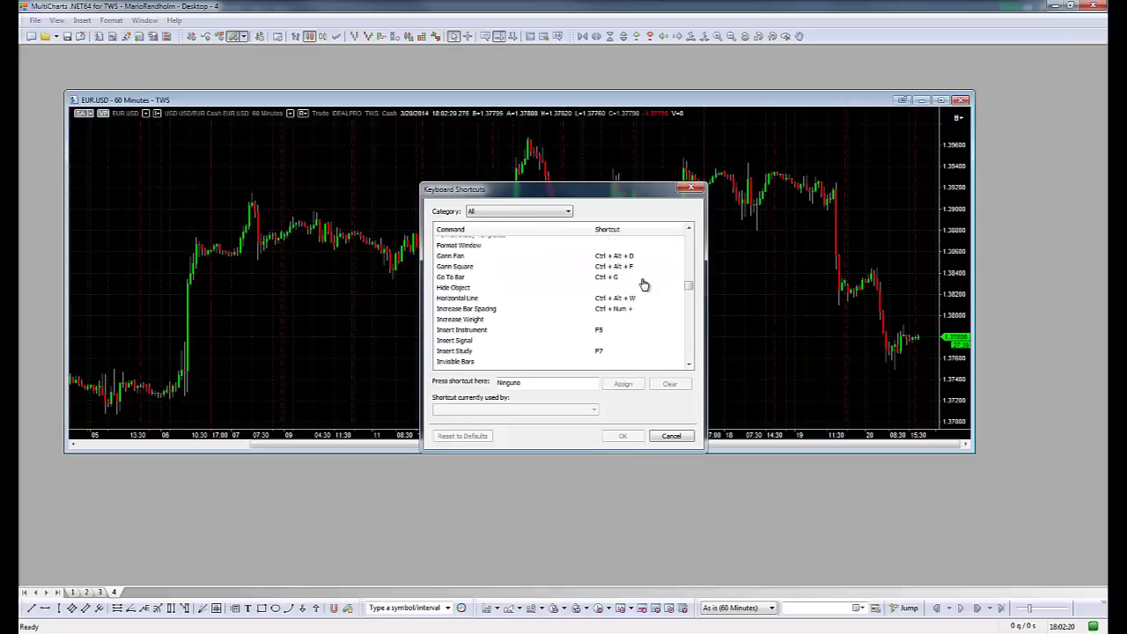
{"action": "left_click", "coordinate": [529, 300]}
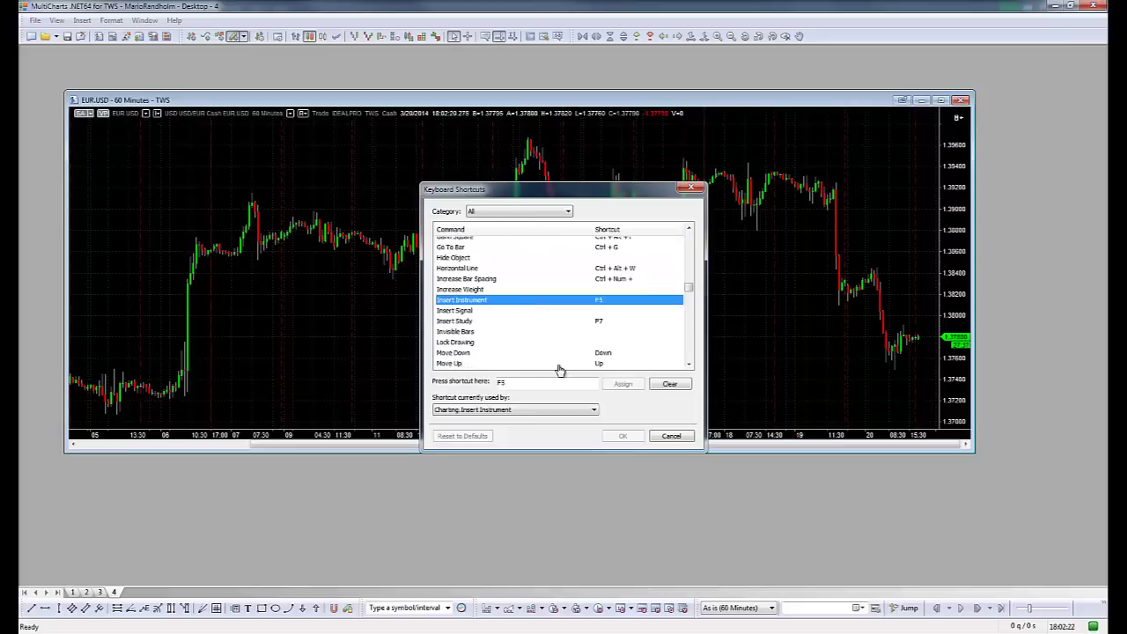
{"action": "left_click", "coordinate": [509, 322]}
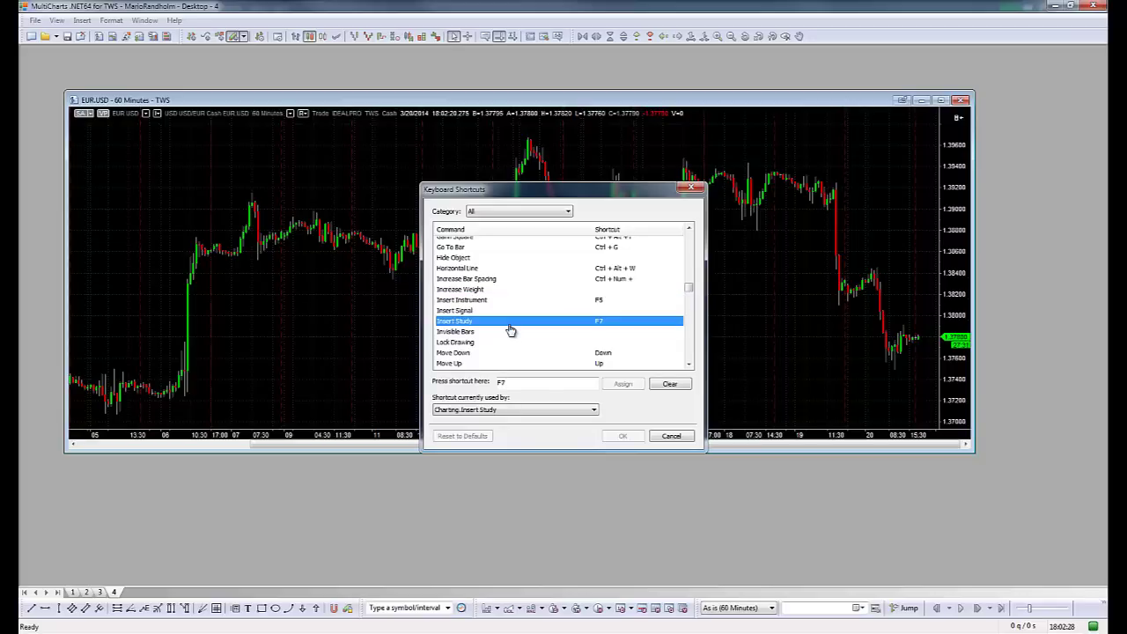
{"action": "scroll", "coordinate": [511, 330], "scroll_direction": "down", "scroll_amount": 4}
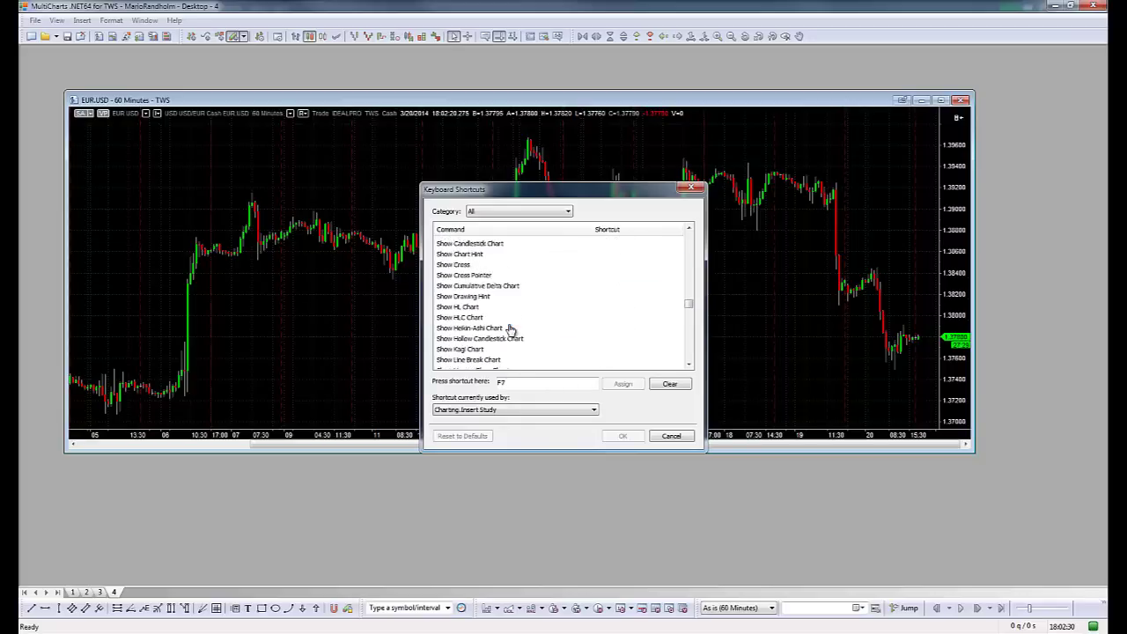
{"action": "scroll", "coordinate": [511, 330], "scroll_direction": "down", "scroll_amount": 8}
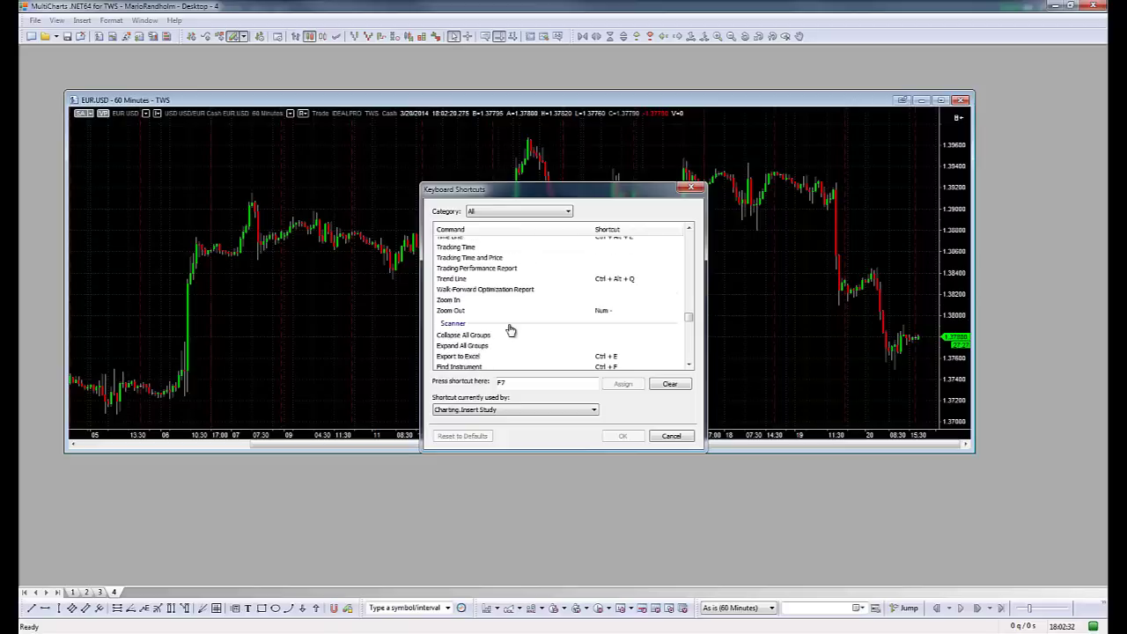
{"action": "left_click", "coordinate": [547, 280]}
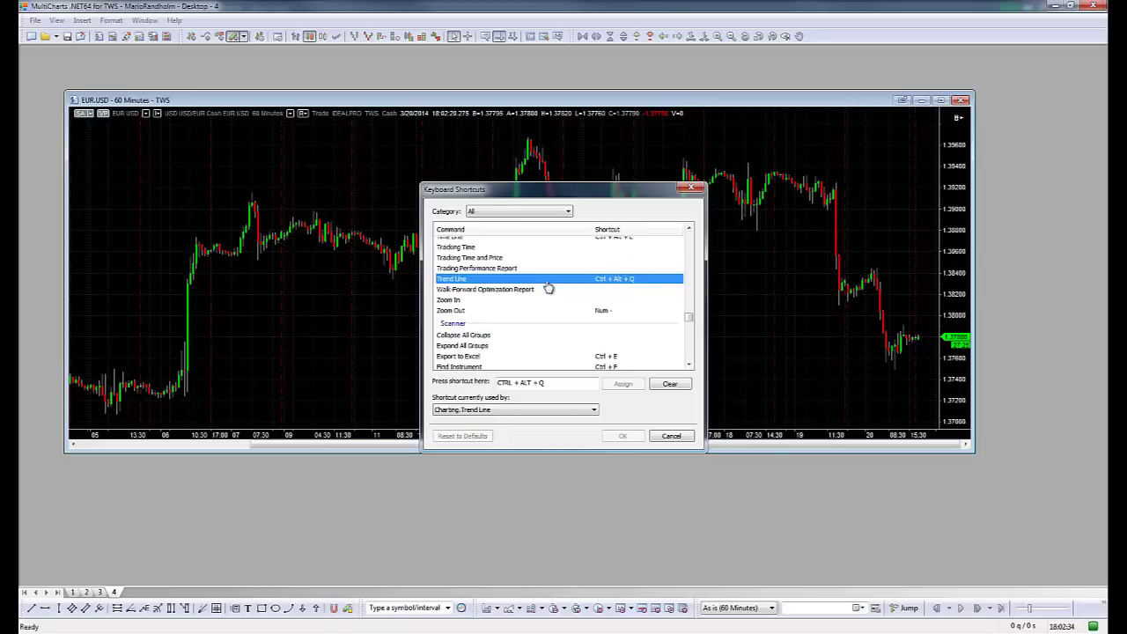
{"action": "scroll", "coordinate": [547, 288], "scroll_direction": "down", "scroll_amount": 1}
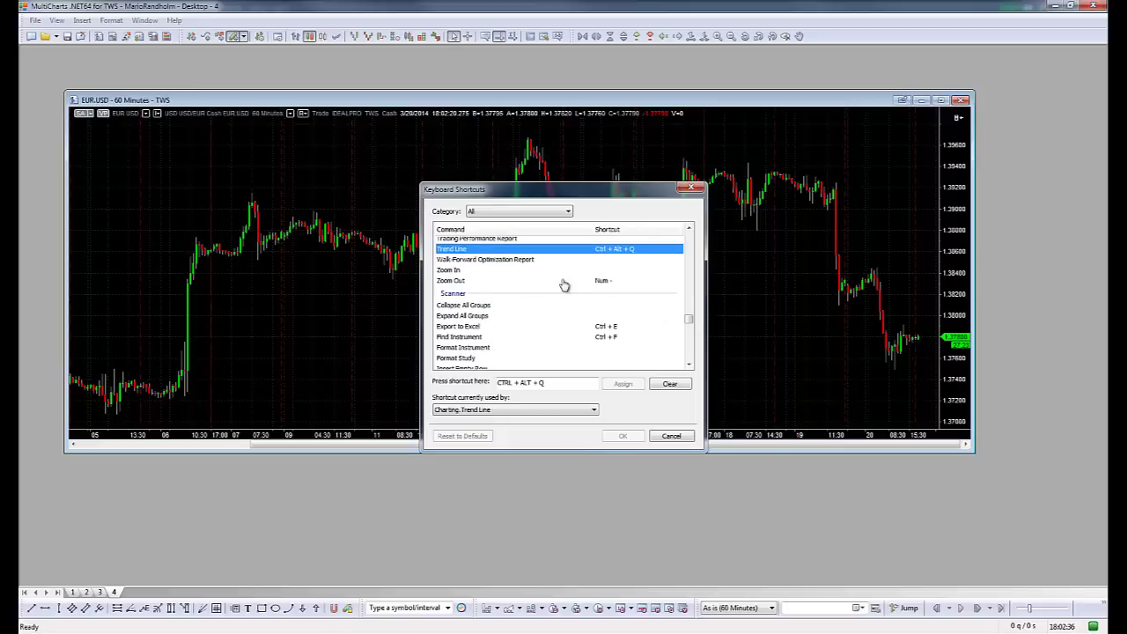
{"action": "left_click", "coordinate": [603, 273]}
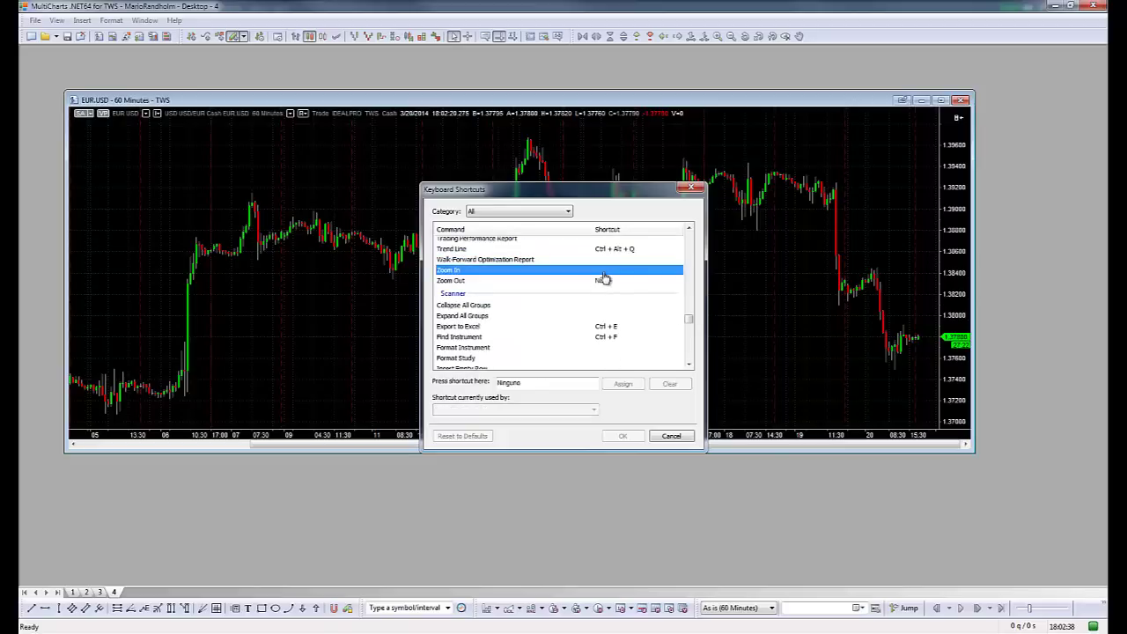
{"action": "left_click", "coordinate": [544, 329]}
{"action": "left_click", "coordinate": [545, 339]}
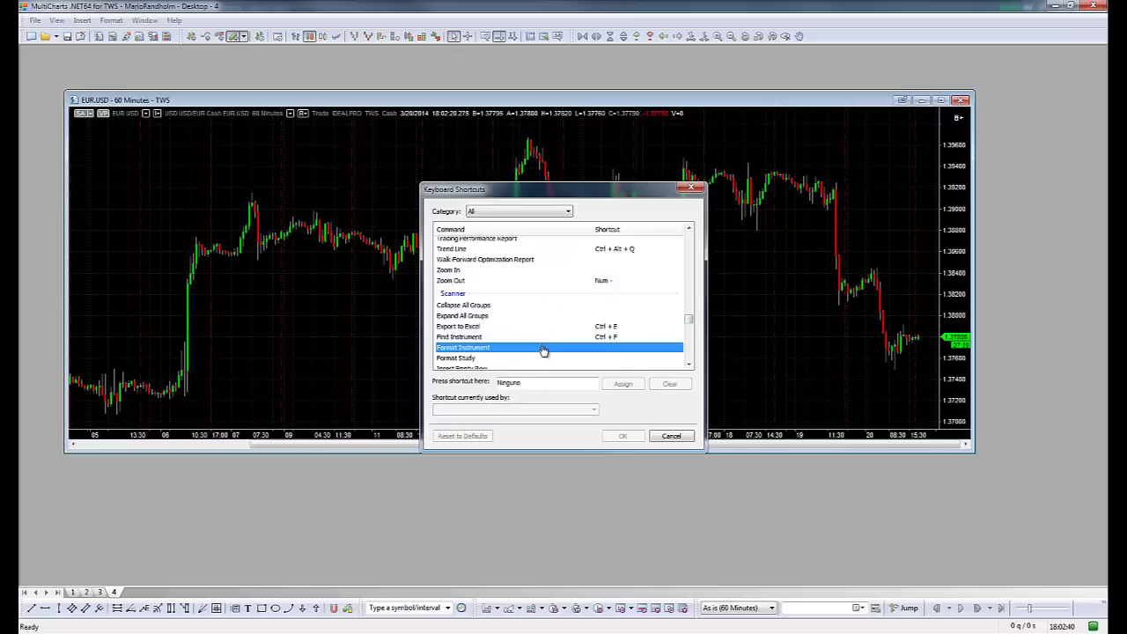
{"action": "scroll", "coordinate": [547, 344], "scroll_direction": "down", "scroll_amount": 3}
{"action": "scroll", "coordinate": [546, 343], "scroll_direction": "down", "scroll_amount": 1}
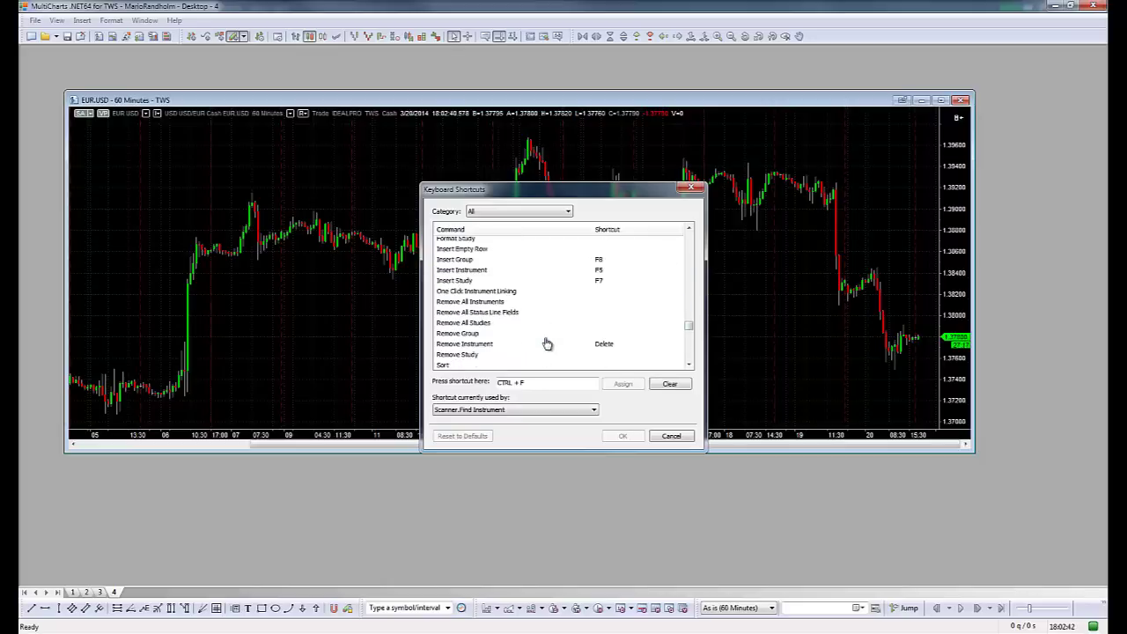
{"action": "left_click", "coordinate": [493, 264]}
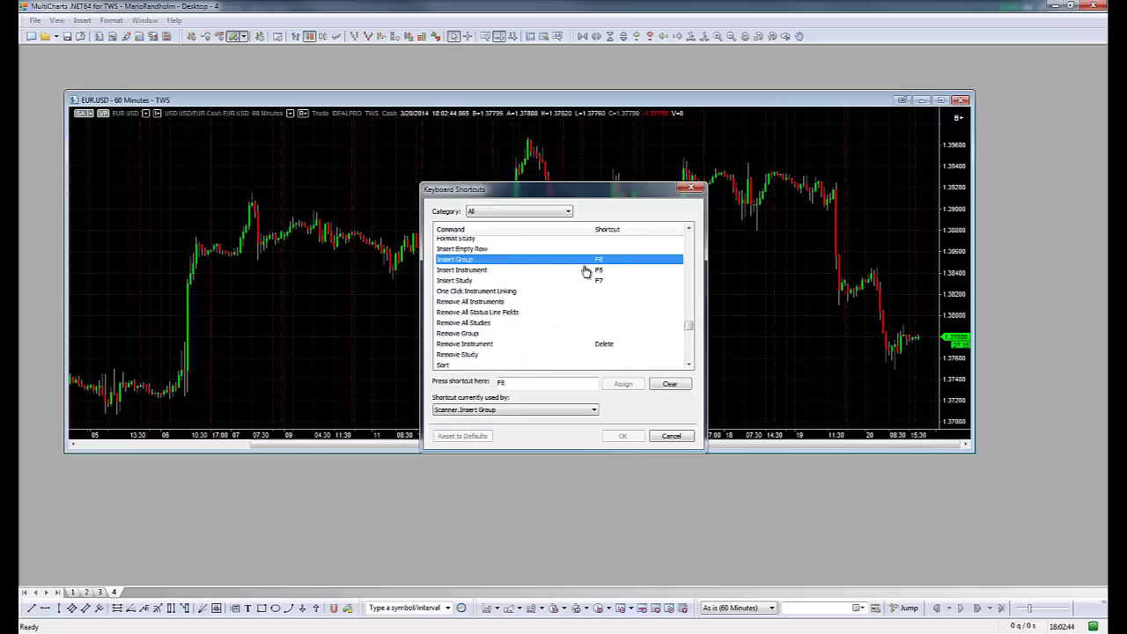
{"action": "left_click", "coordinate": [621, 271]}
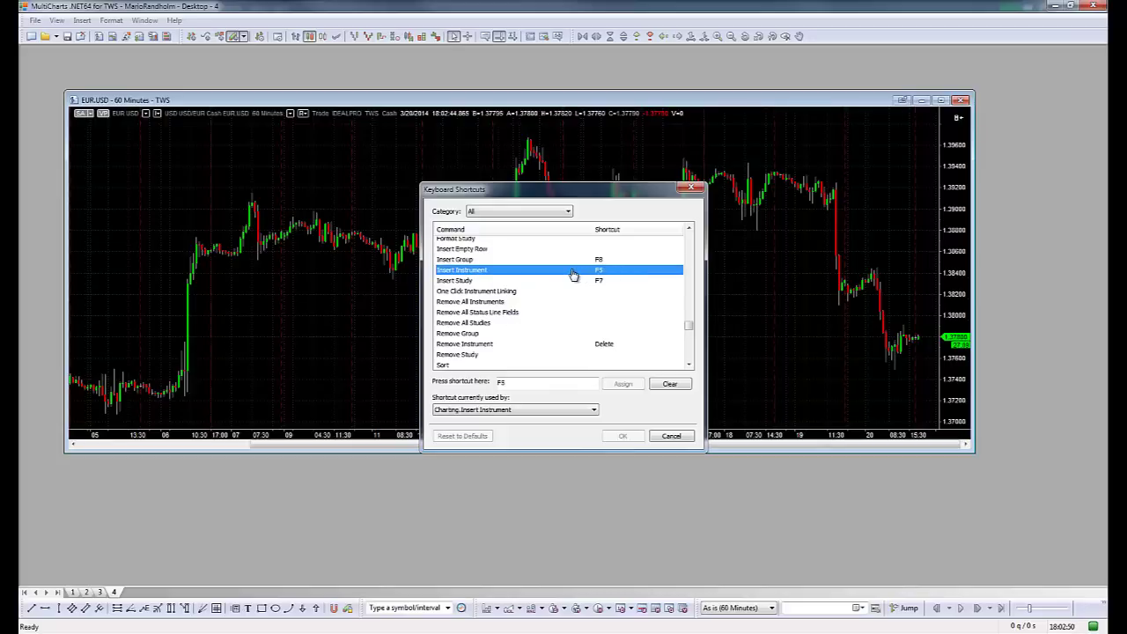
{"action": "left_click", "coordinate": [668, 435]}
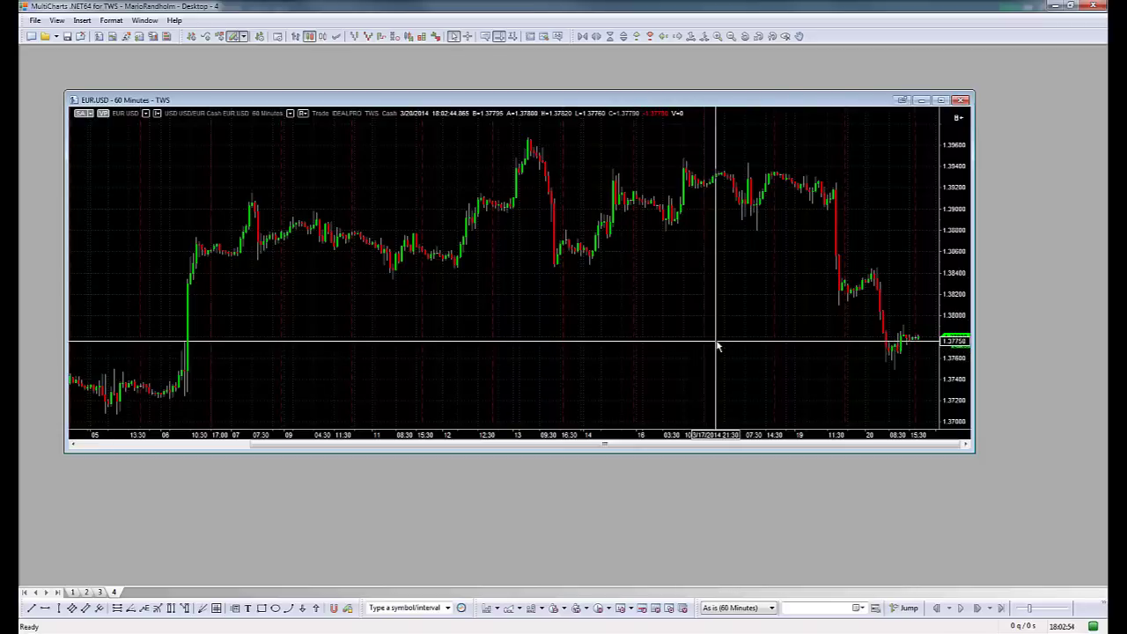
{"action": "key", "text": "ctrl+t"}
{"action": "left_click", "coordinate": [734, 323]}
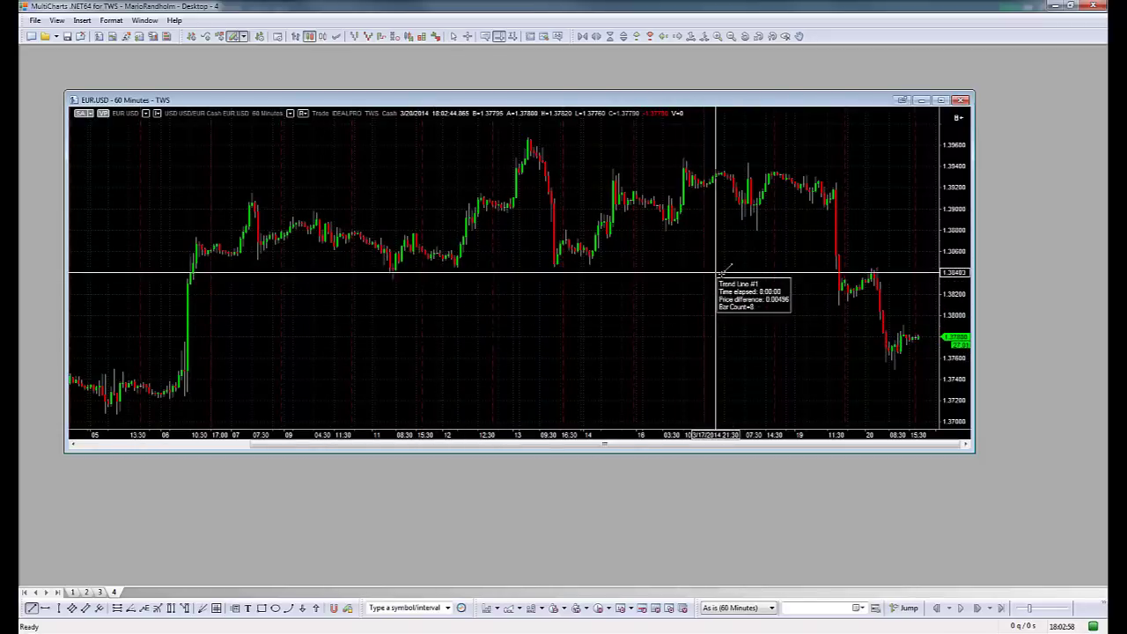
{"action": "key", "text": "Escape"}
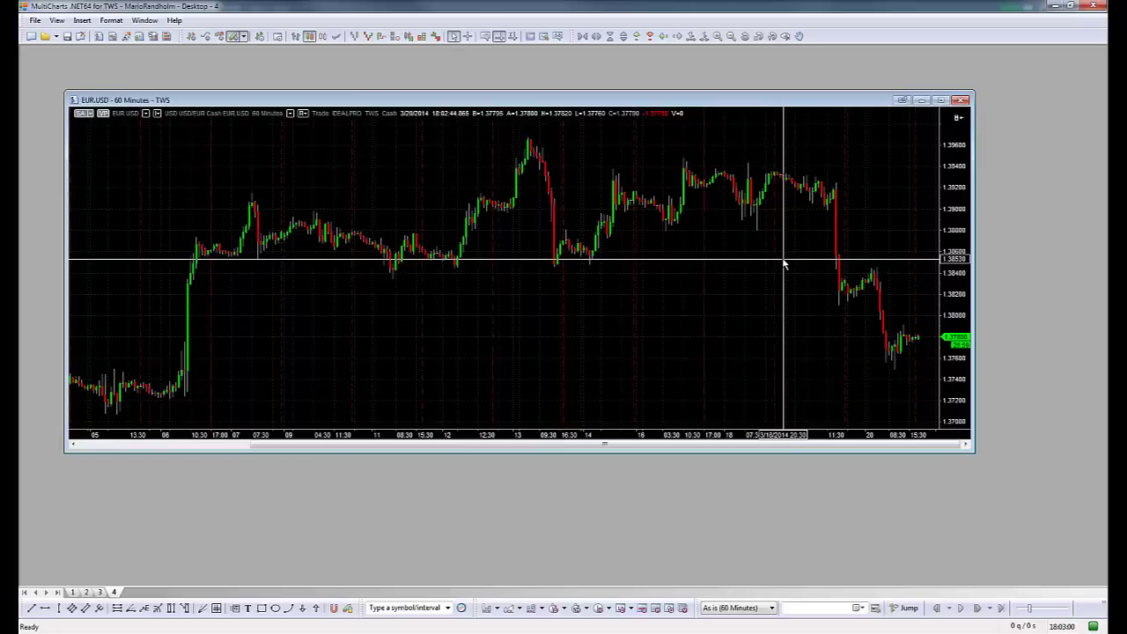
{"action": "left_click", "coordinate": [839, 180]}
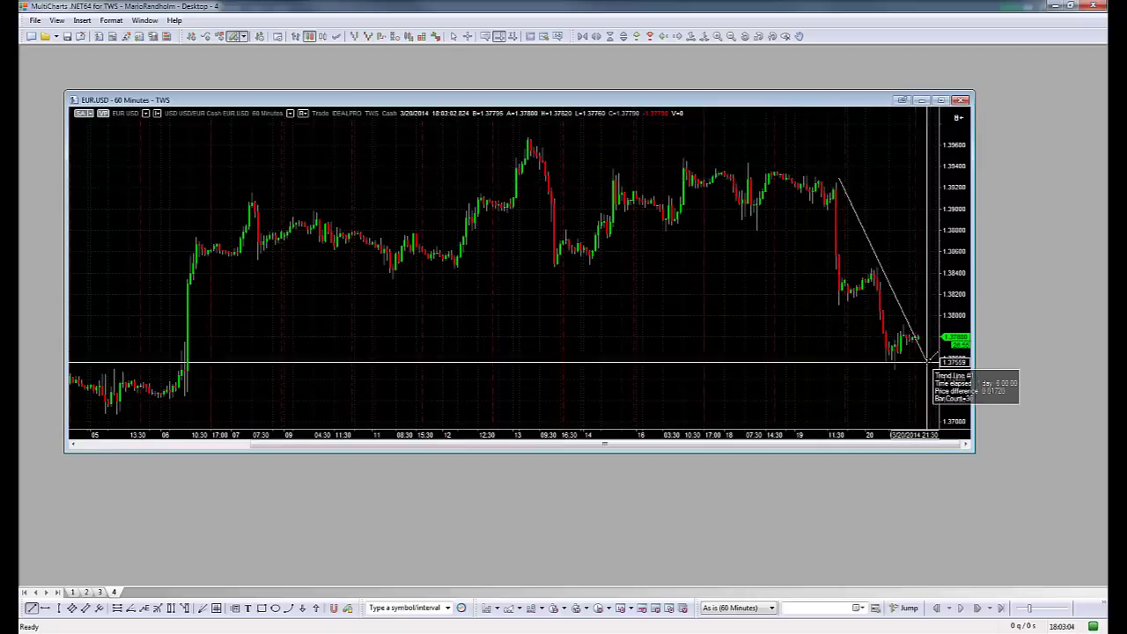
{"action": "left_click", "coordinate": [935, 332]}
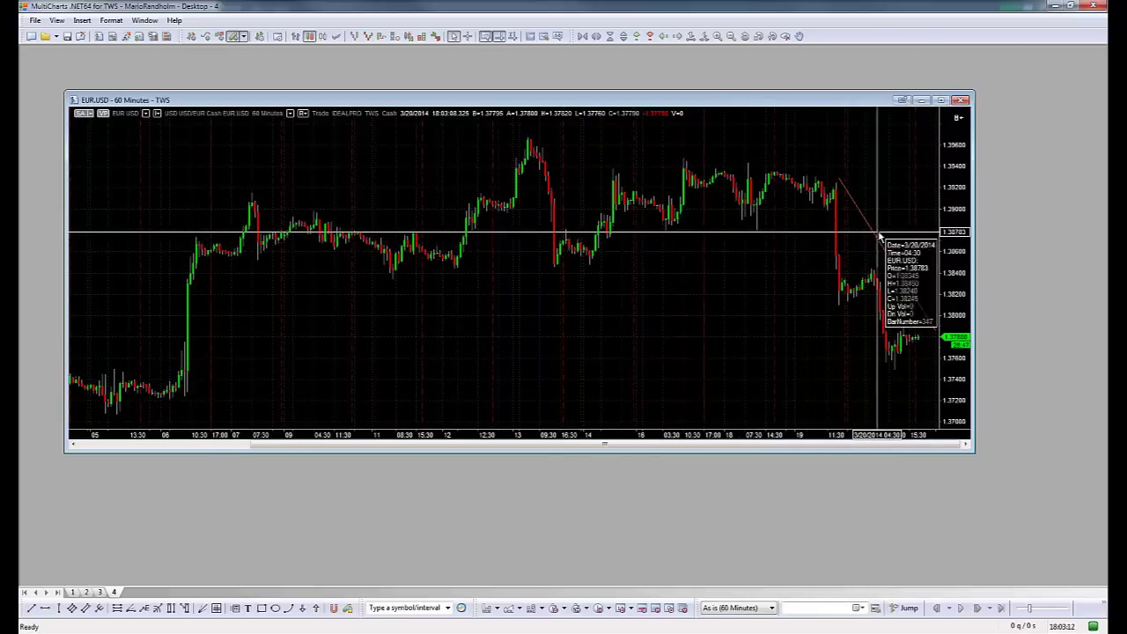
{"action": "left_click_drag", "start_coordinate": [883, 245], "coordinate": [817, 269]}
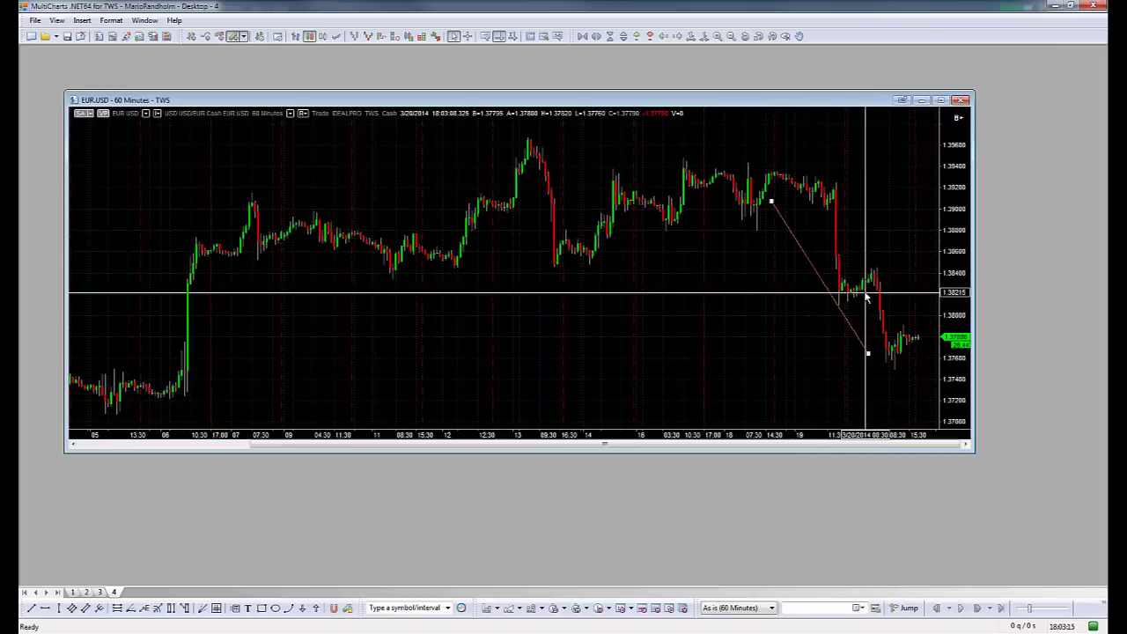
{"action": "right_click", "coordinate": [818, 284]}
{"action": "left_click", "coordinate": [818, 284]}
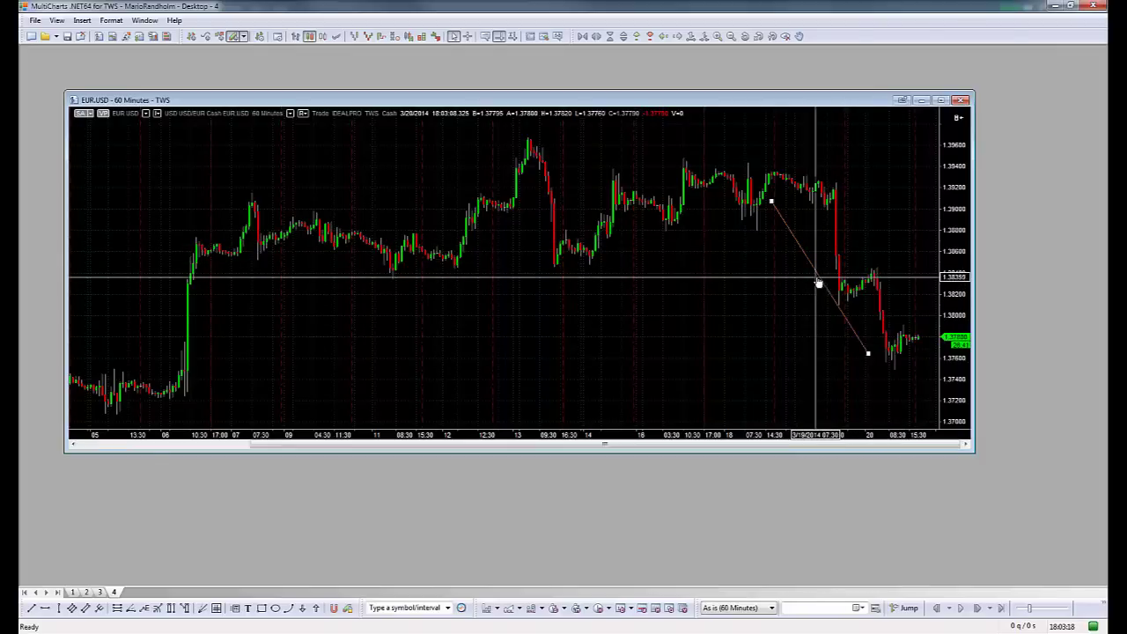
{"action": "right_click", "coordinate": [813, 279]}
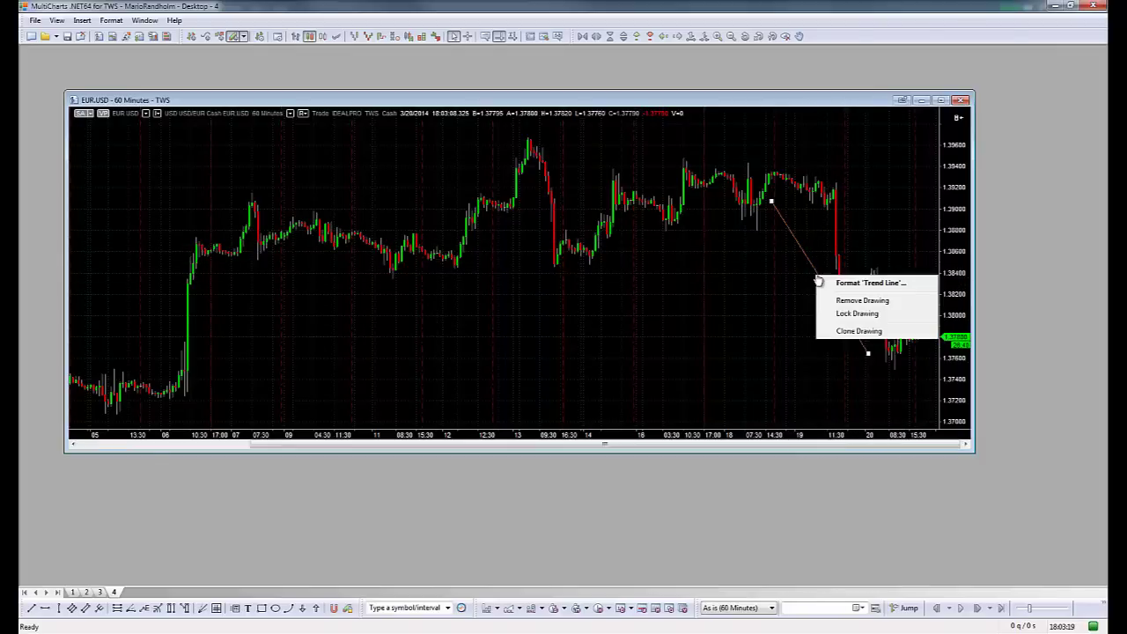
{"action": "left_click", "coordinate": [859, 331]}
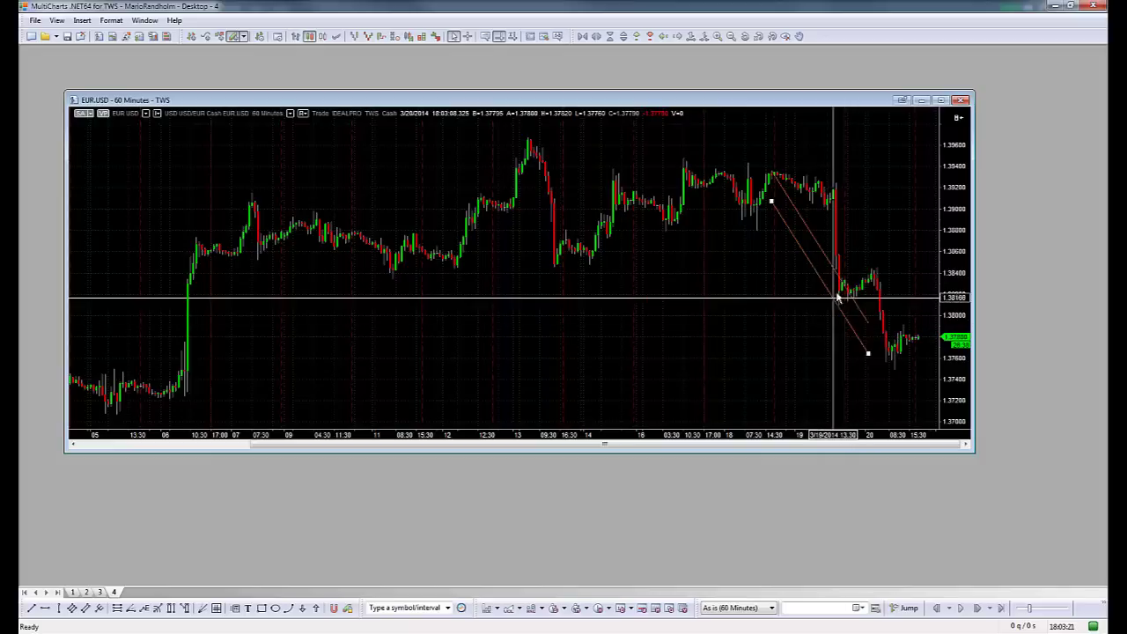
{"action": "left_click", "coordinate": [898, 264]}
{"action": "left_click_drag", "start_coordinate": [847, 322], "coordinate": [893, 369]}
{"action": "left_click_drag", "start_coordinate": [903, 261], "coordinate": [897, 331]}
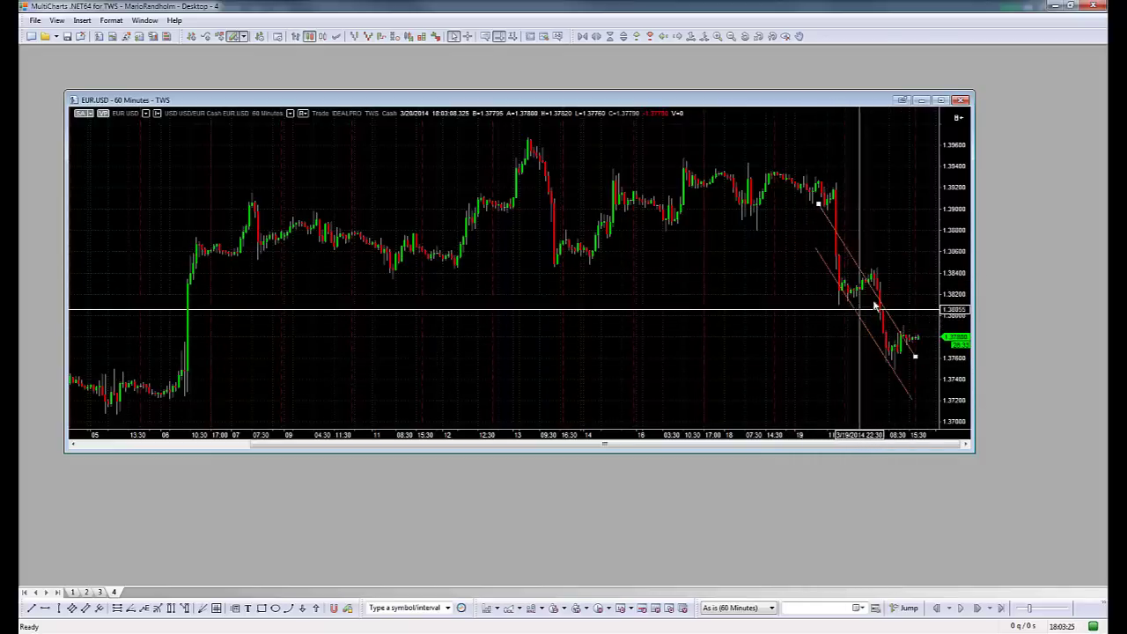
{"action": "key", "text": "Delete"}
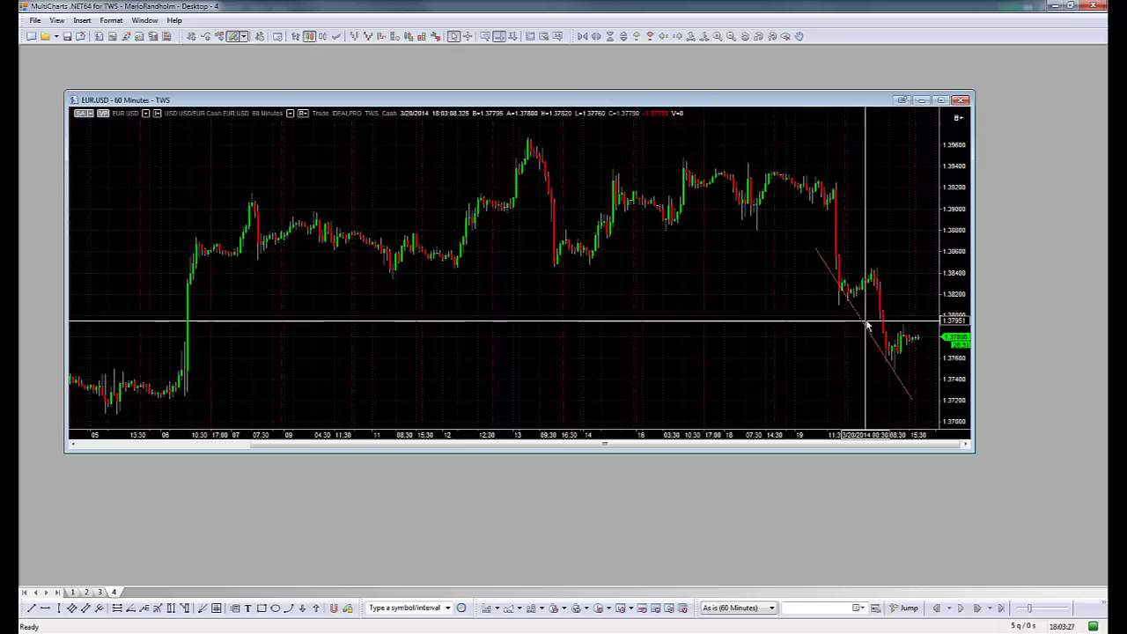
{"action": "left_click", "coordinate": [865, 331]}
{"action": "key", "text": "Delete"}
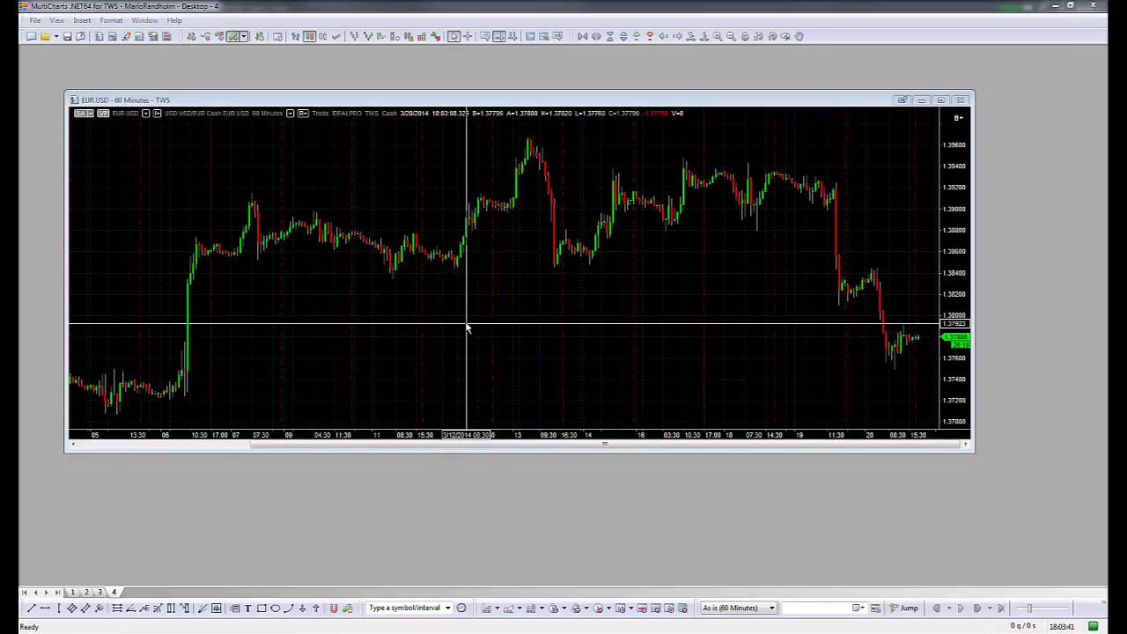
Add the Mov_Avg_Exponential indicator to the EUR.USD chart
{"action": "right_click", "coordinate": [518, 286]}
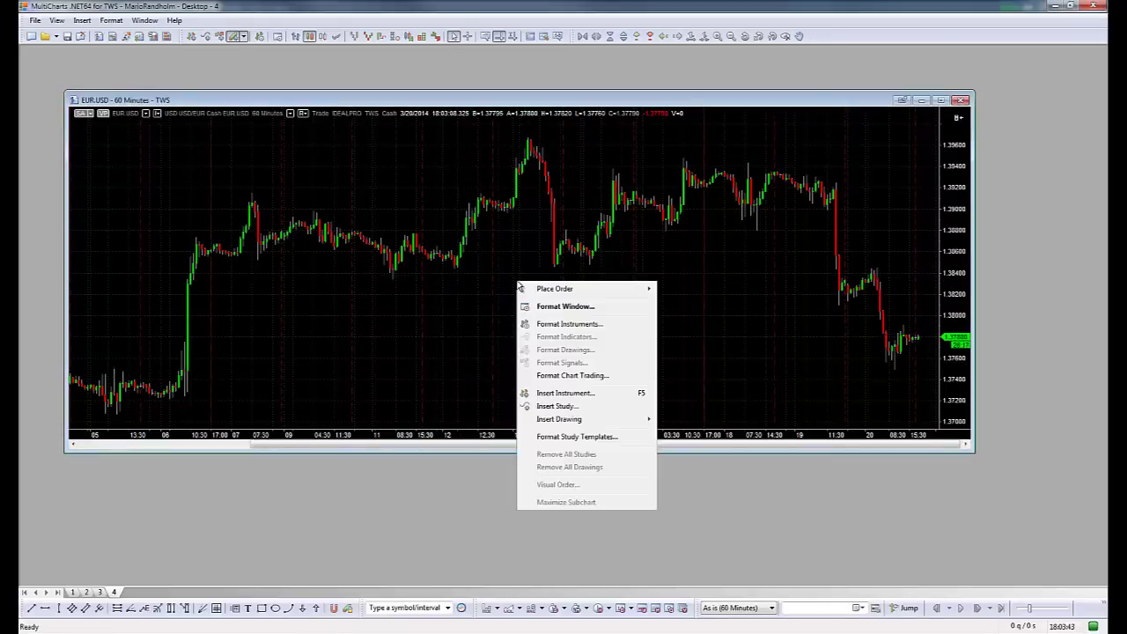
{"action": "left_click", "coordinate": [555, 406]}
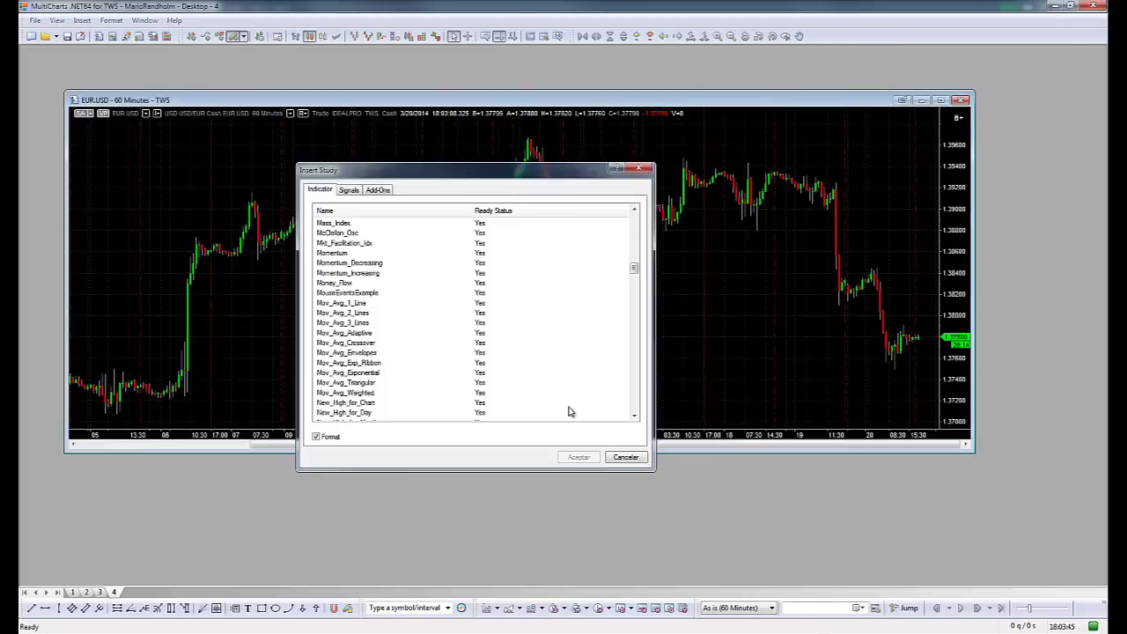
{"action": "left_click", "coordinate": [353, 193]}
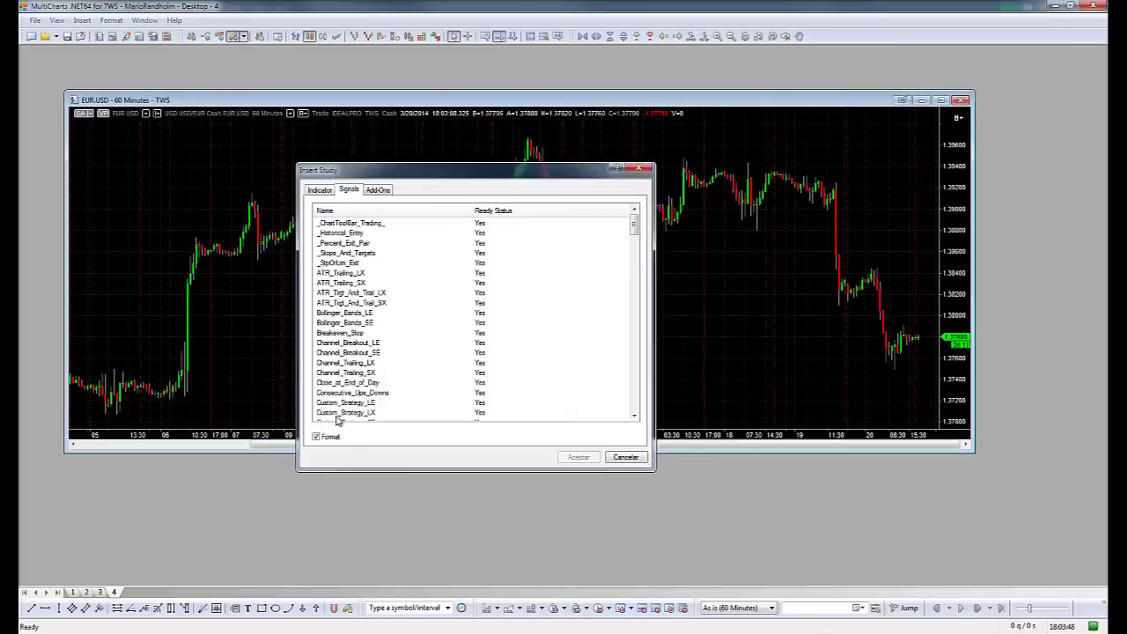
{"action": "left_click", "coordinate": [320, 192]}
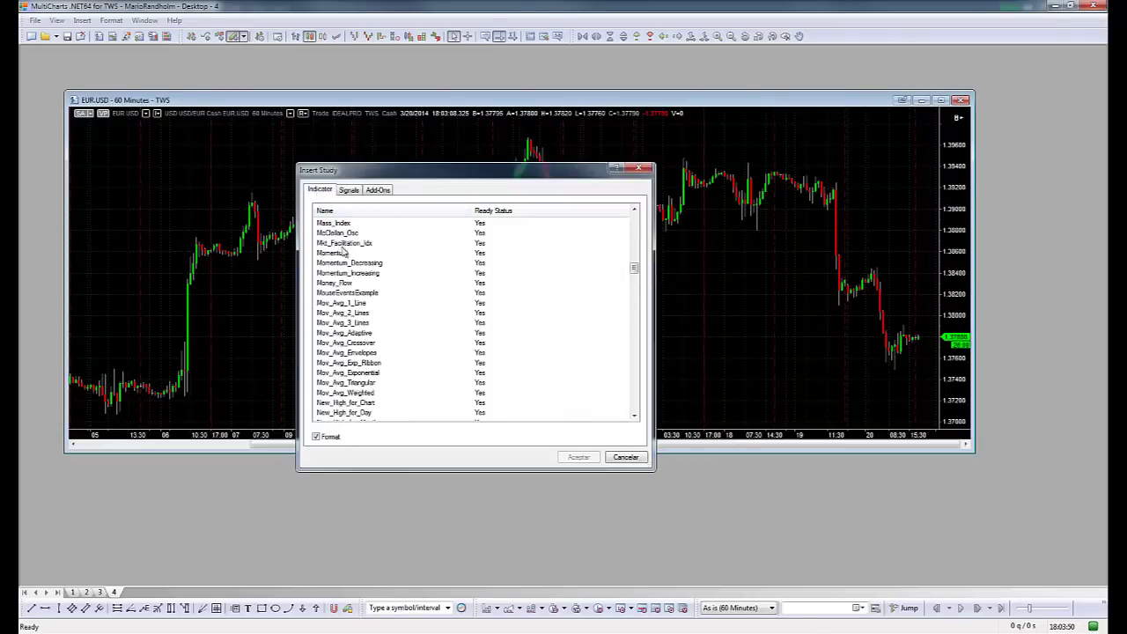
{"action": "left_click", "coordinate": [384, 303]}
{"action": "left_click", "coordinate": [398, 345]}
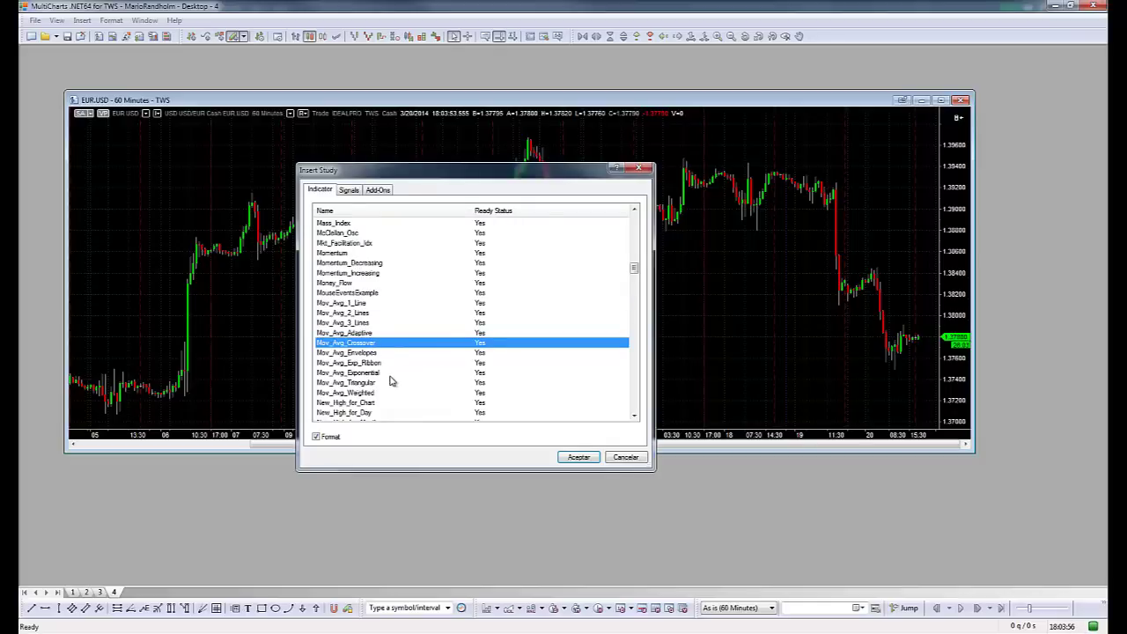
{"action": "left_click", "coordinate": [391, 376]}
{"action": "left_click", "coordinate": [578, 459]}
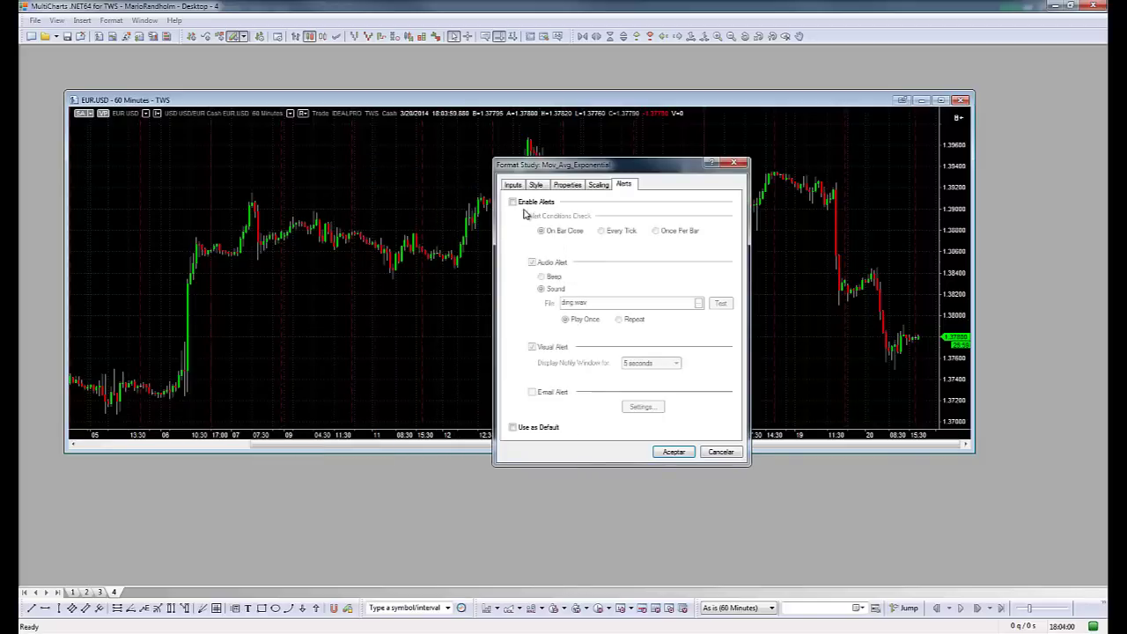
Enable once-per-bar alerts with a 5-second notify window, leaving e-mail alerts off, and apply
{"action": "left_click", "coordinate": [532, 203]}
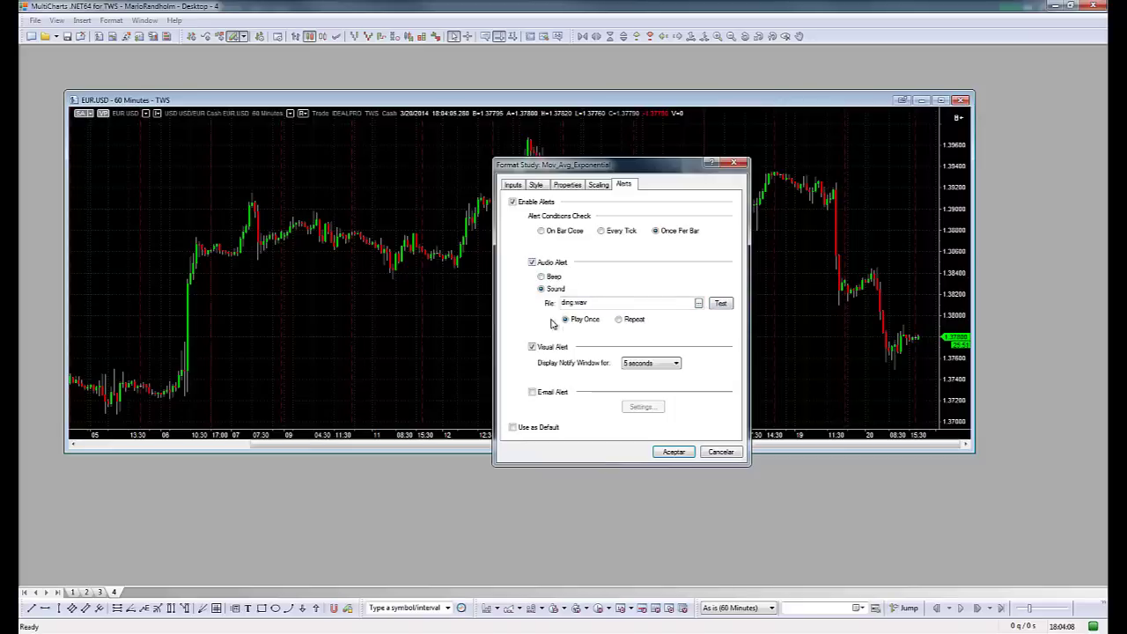
{"action": "left_click", "coordinate": [650, 364]}
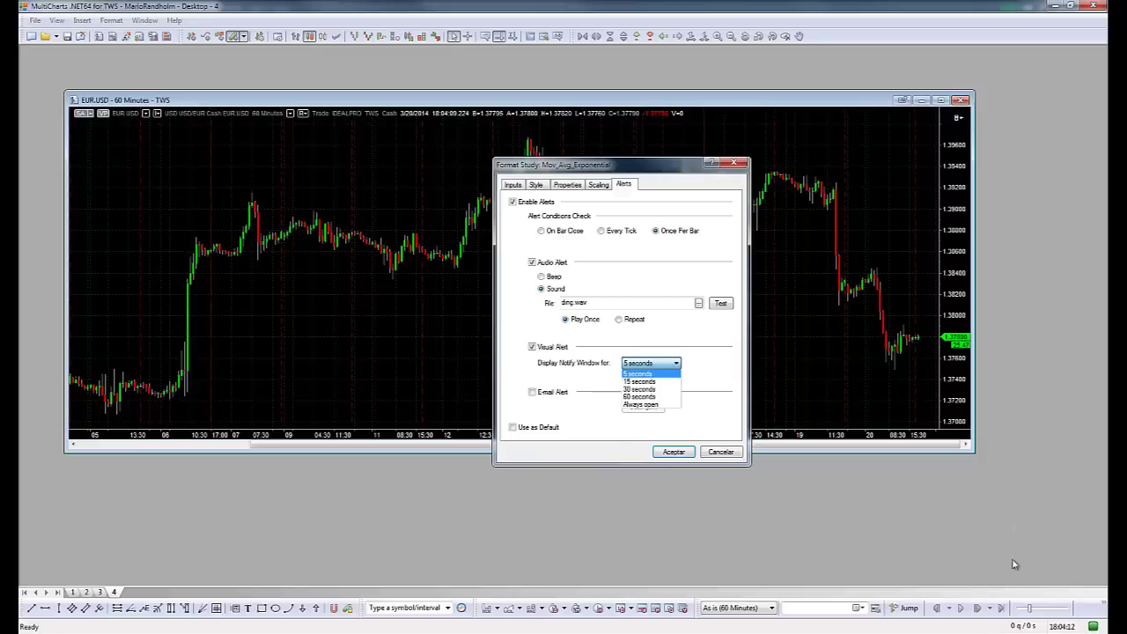
{"action": "left_click", "coordinate": [644, 374]}
{"action": "left_click", "coordinate": [546, 393]}
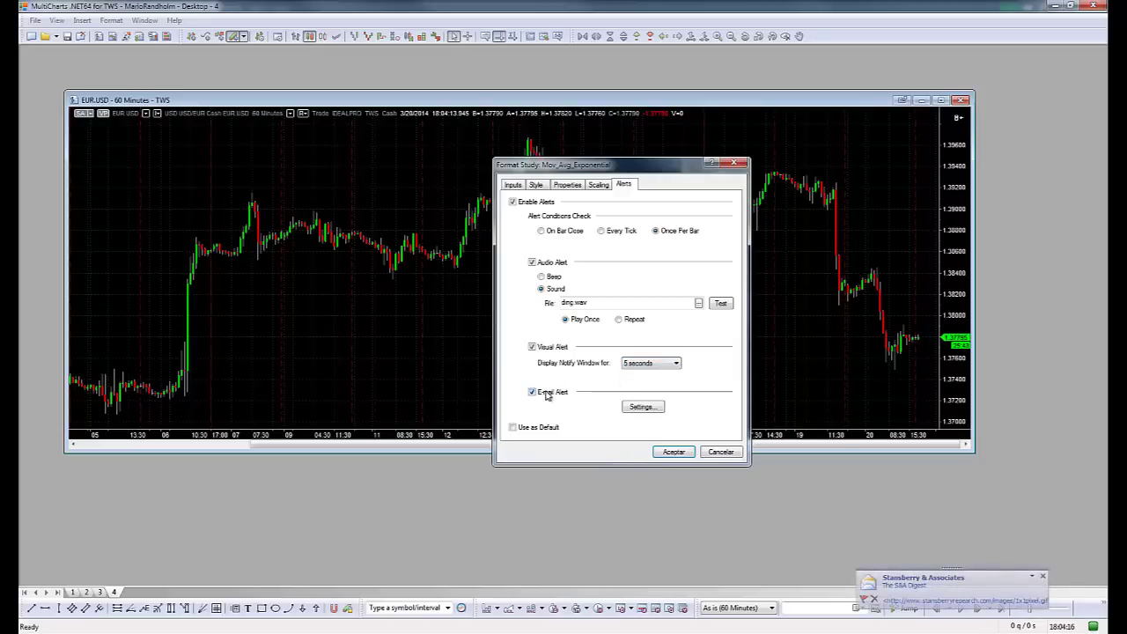
{"action": "left_click", "coordinate": [545, 393]}
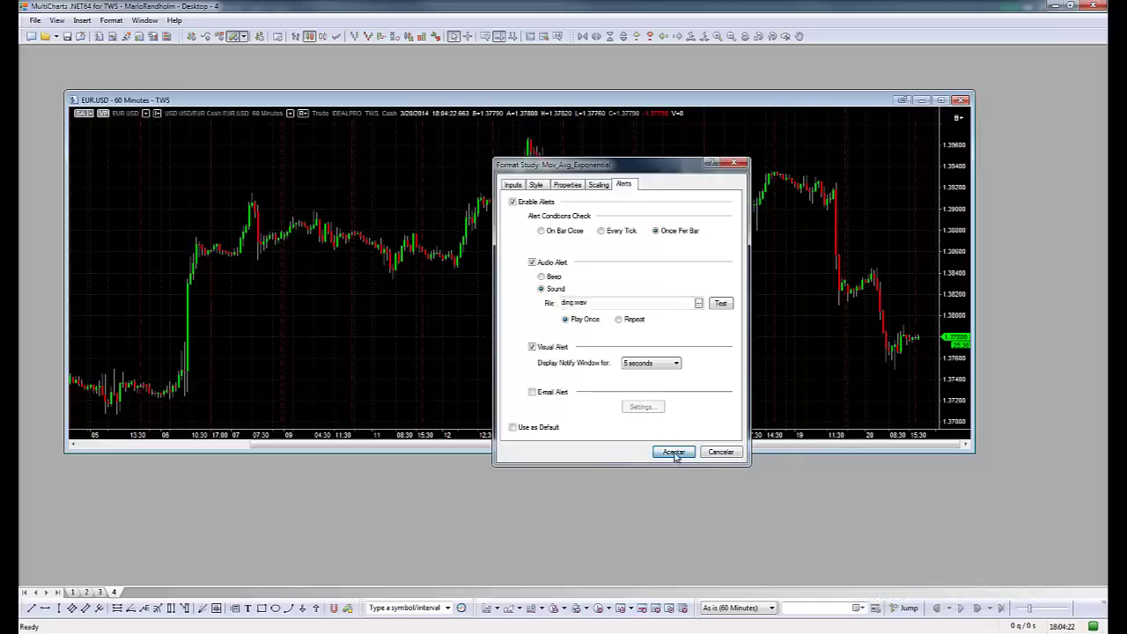
{"action": "left_click", "coordinate": [675, 452]}
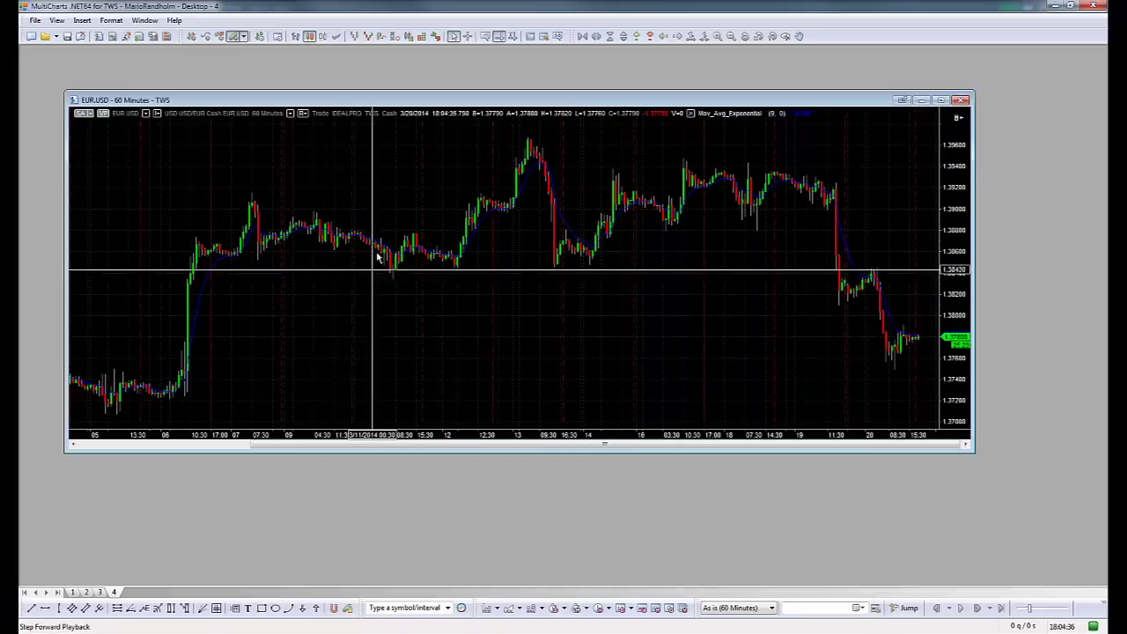
Move the moving average study into a bottom subchart via its Properties settings
{"action": "double_click", "coordinate": [475, 234]}
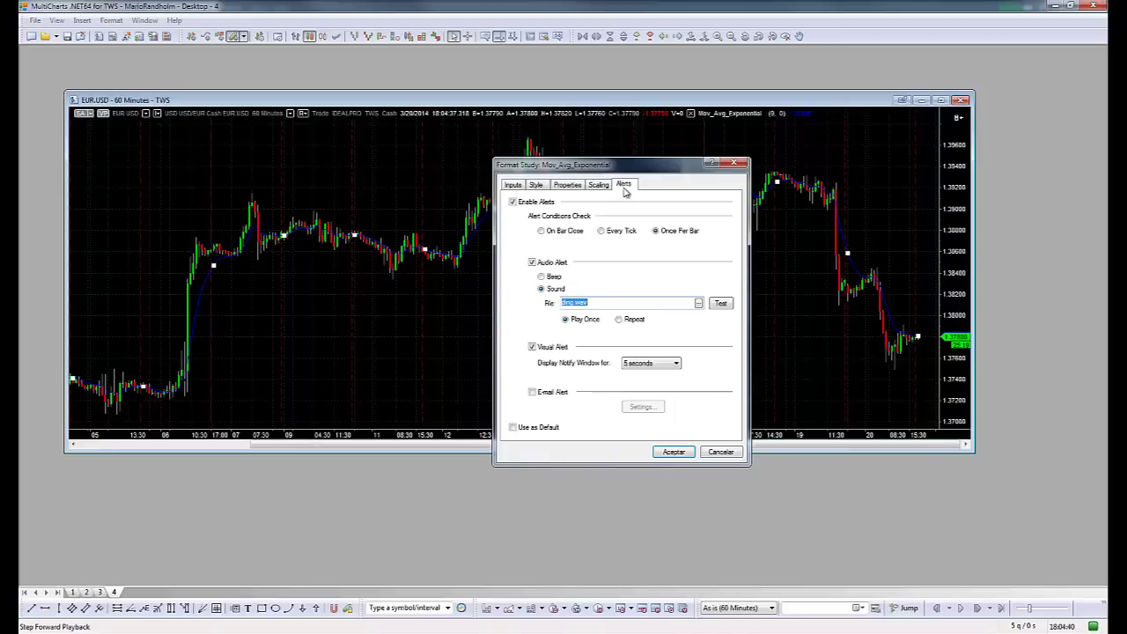
{"action": "left_click", "coordinate": [562, 183]}
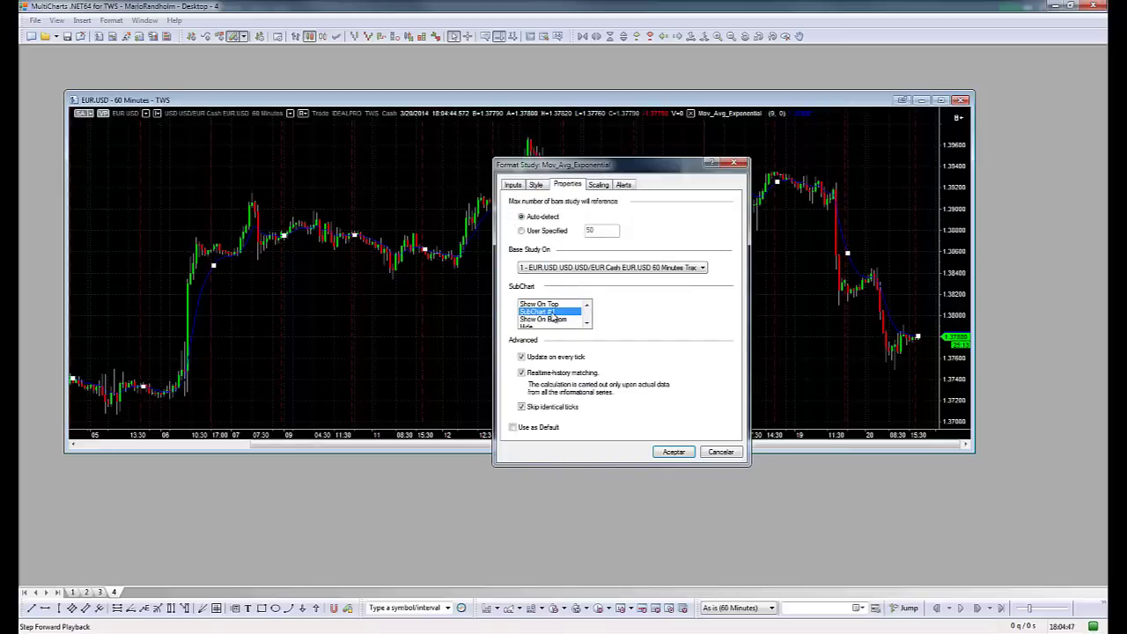
{"action": "left_click", "coordinate": [561, 319]}
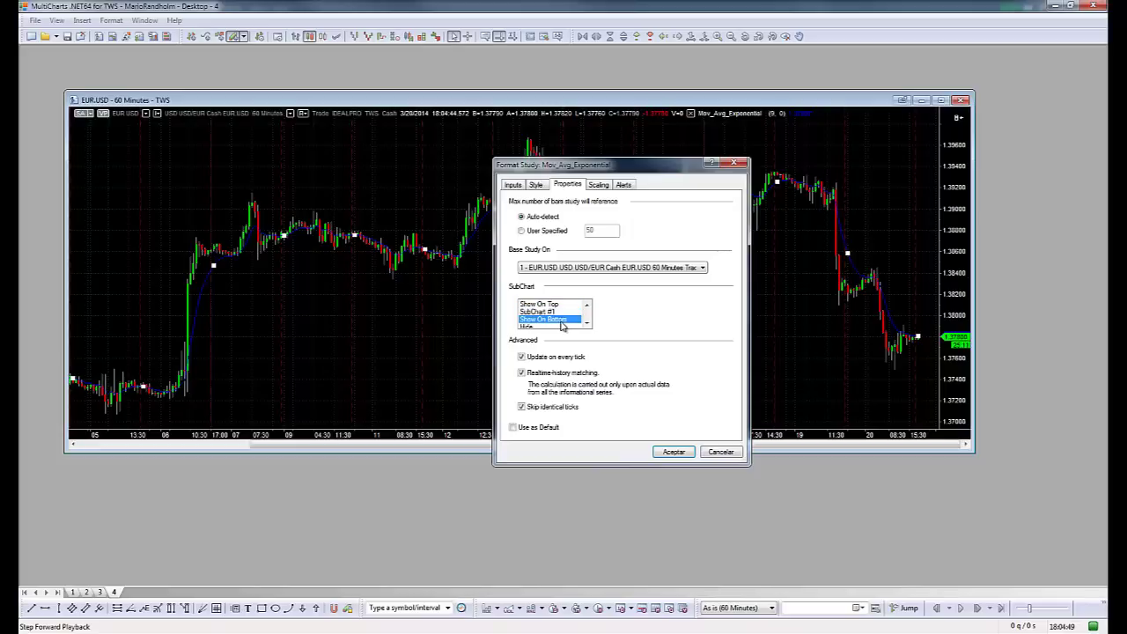
{"action": "scroll", "coordinate": [546, 328], "scroll_direction": "down", "scroll_amount": 1}
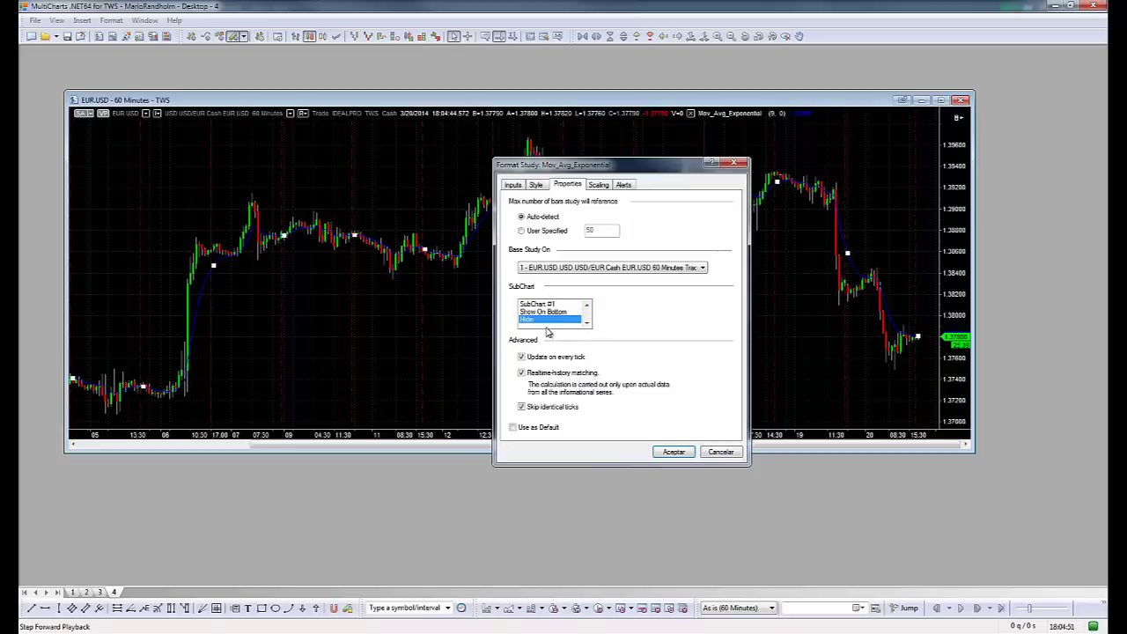
{"action": "left_click", "coordinate": [672, 451]}
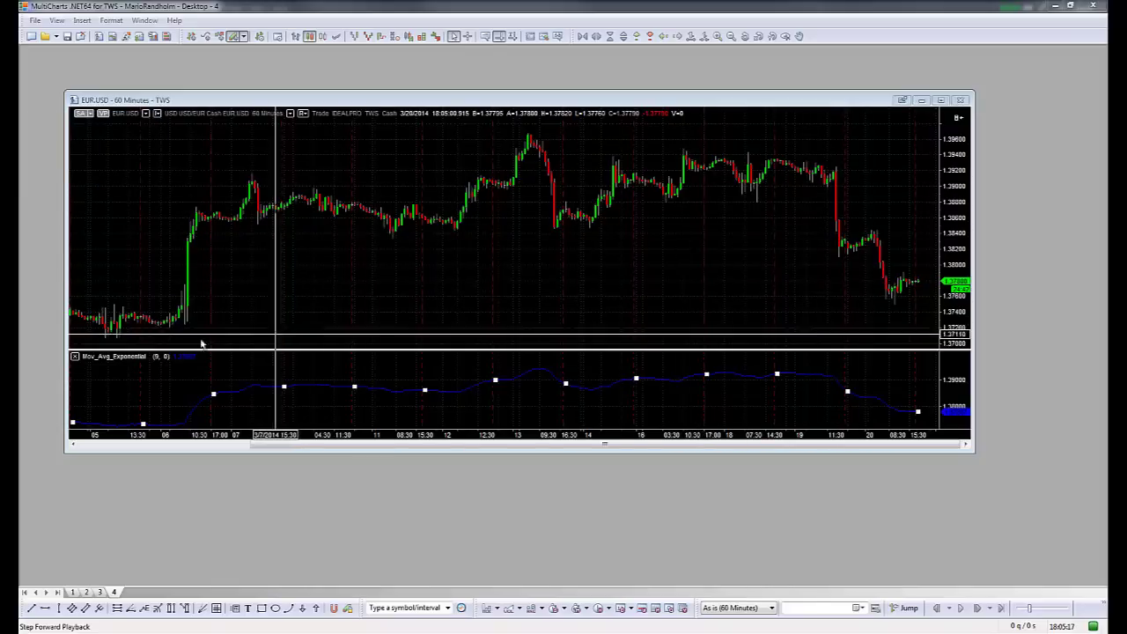
Delete the moving average study and maximize the EUR.USD chart window
{"action": "left_click", "coordinate": [78, 358]}
{"action": "key", "text": "Delete"}
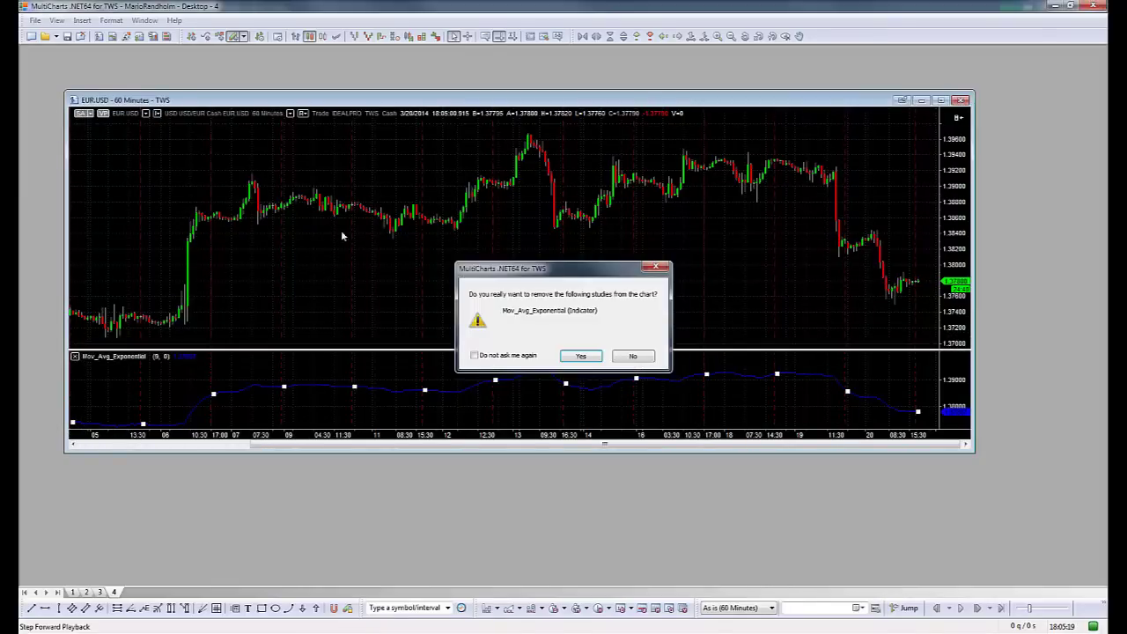
{"action": "left_click", "coordinate": [576, 356]}
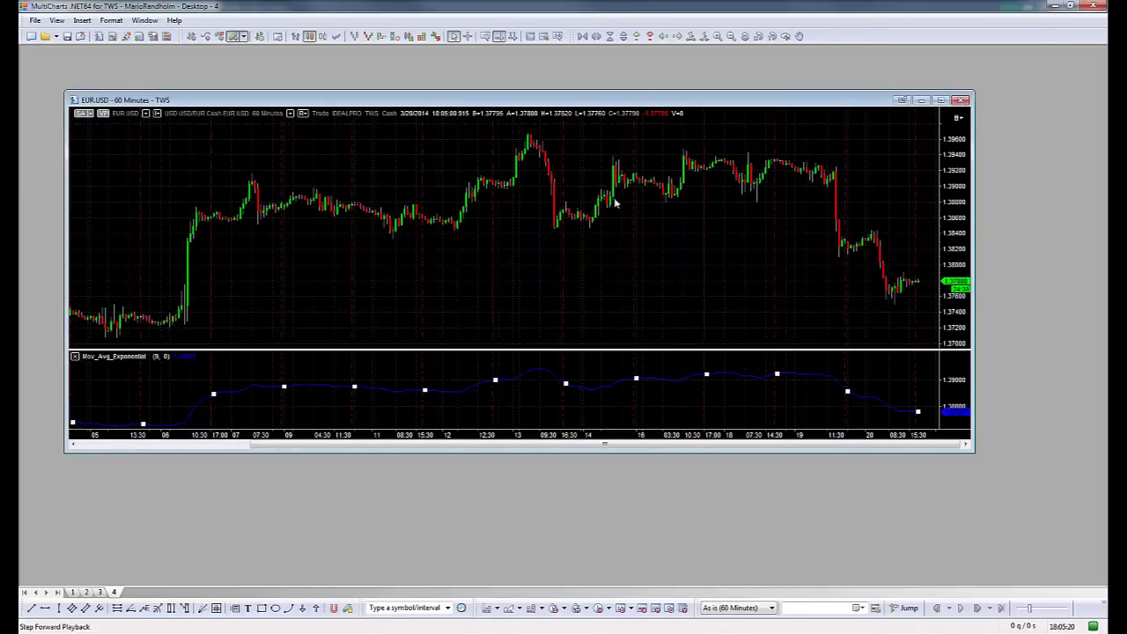
{"action": "double_click", "coordinate": [644, 102]}
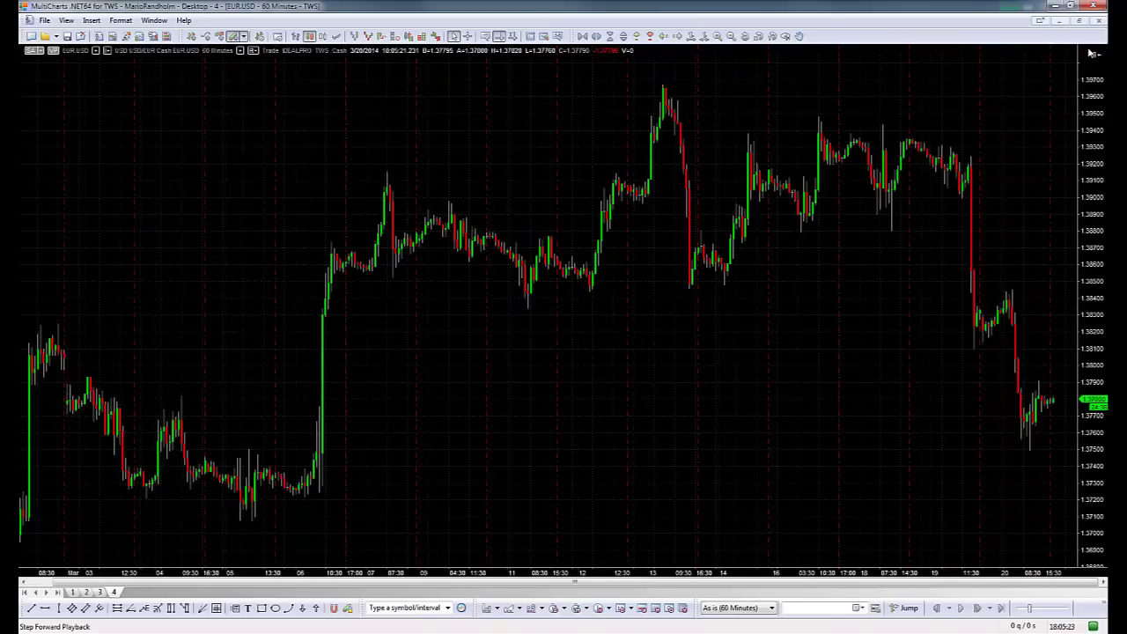
Reopen the chart-trading panel and set the order quantity to 70 with the Zero, +20 and +50 keypad buttons
{"action": "left_click", "coordinate": [1096, 56]}
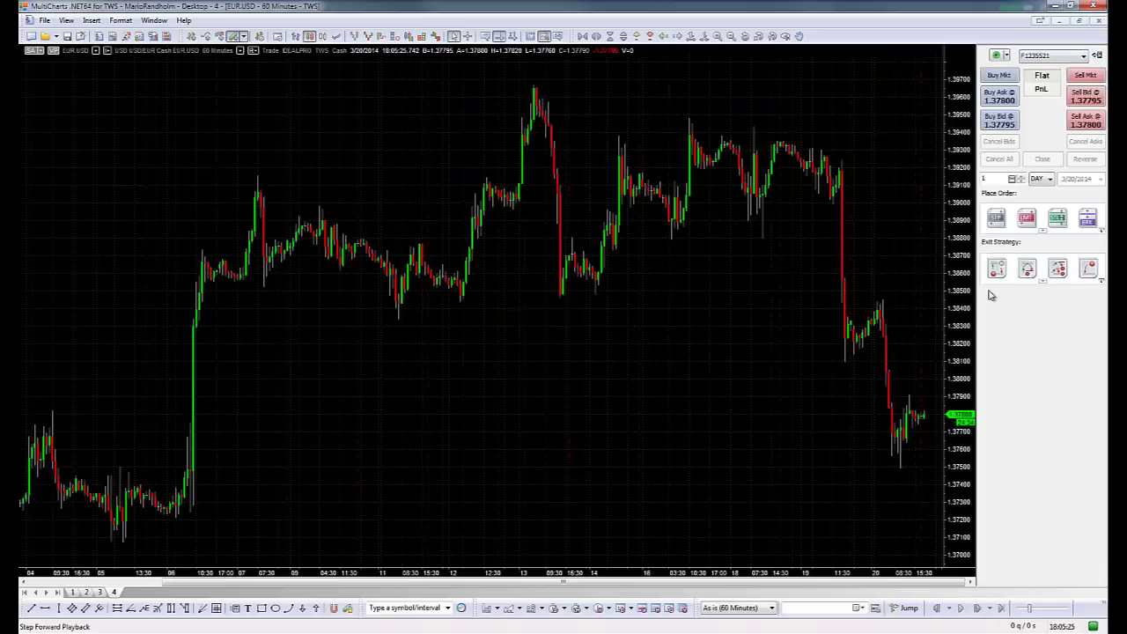
{"action": "mouse_move", "coordinate": [1100, 233]}
{"action": "mouse_move", "coordinate": [1102, 284]}
{"action": "left_click", "coordinate": [1012, 180]}
{"action": "left_click", "coordinate": [997, 215]}
{"action": "left_click", "coordinate": [1034, 193]}
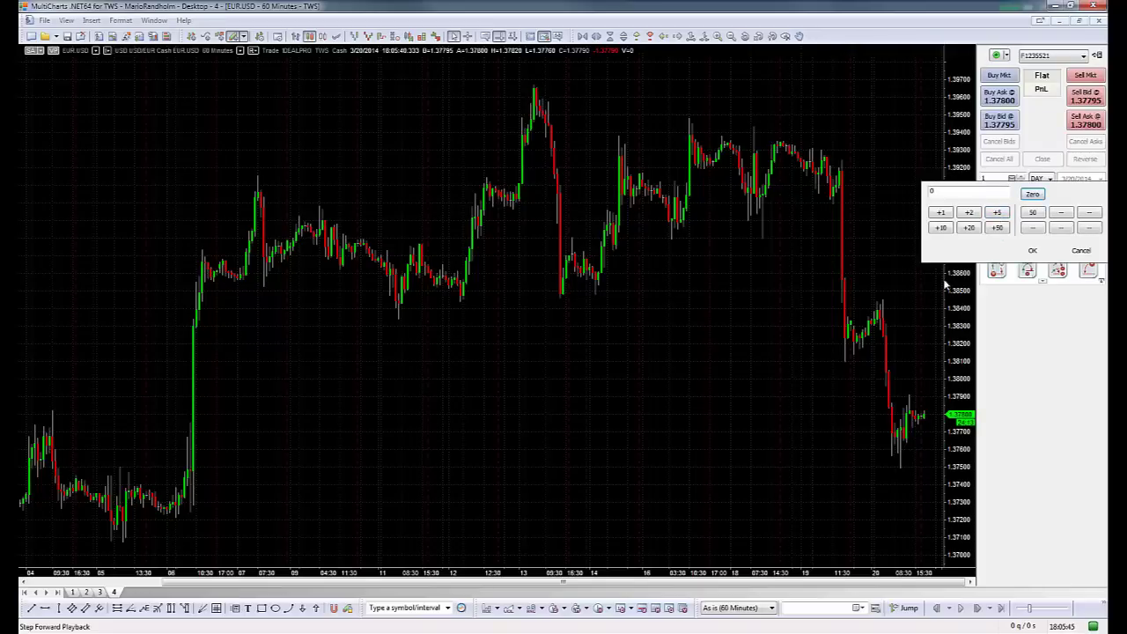
{"action": "left_click", "coordinate": [968, 228]}
{"action": "left_click", "coordinate": [997, 228]}
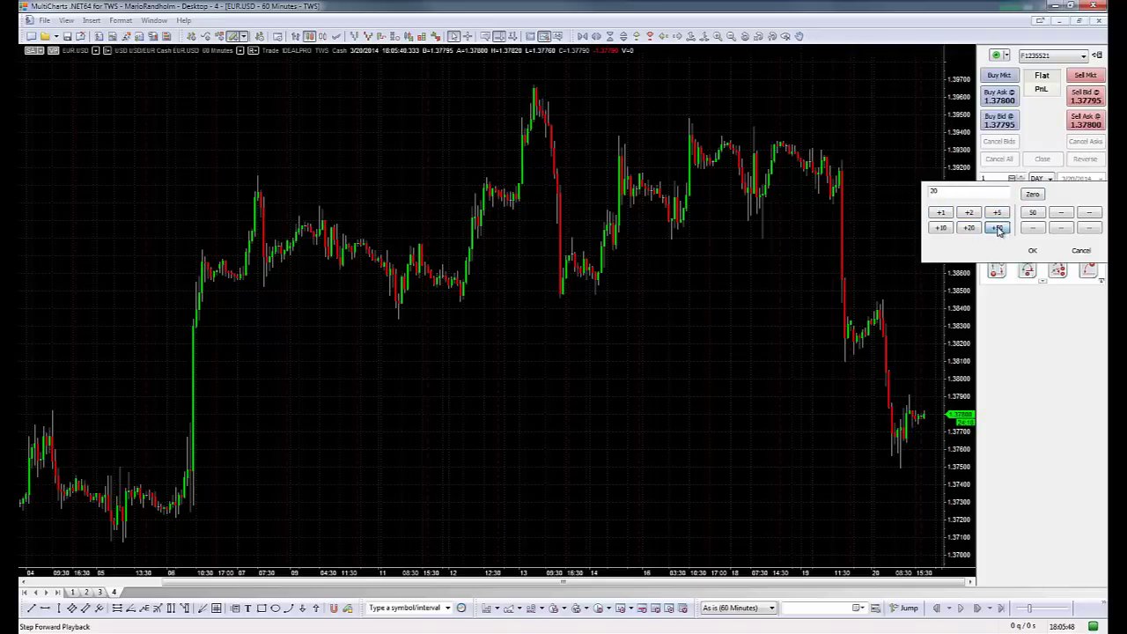
{"action": "left_click", "coordinate": [1034, 252]}
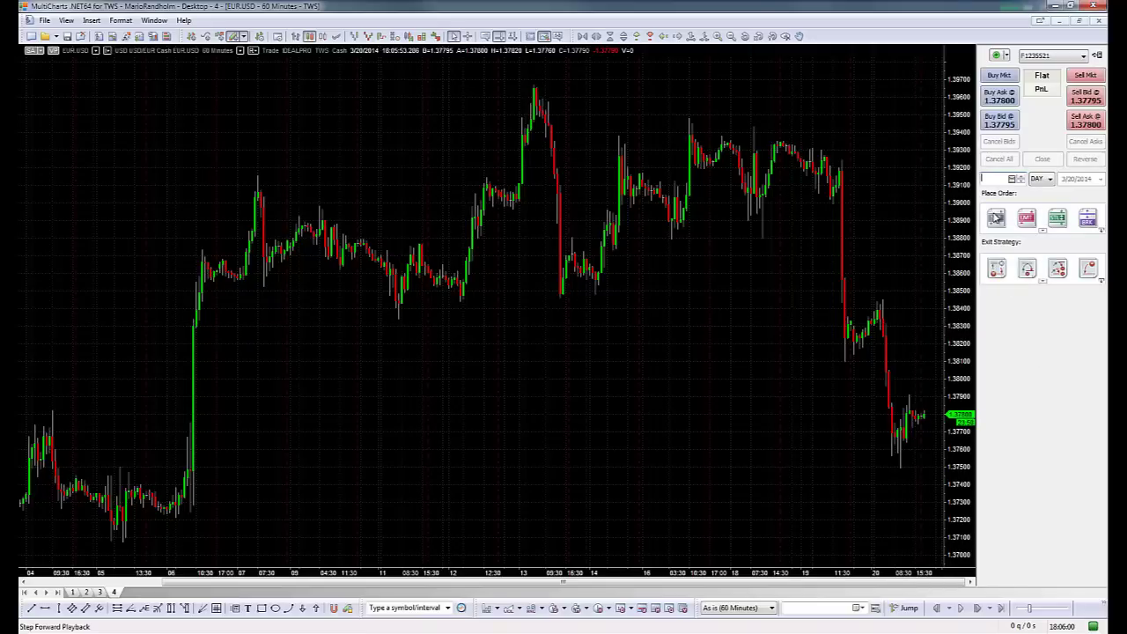
Check the first exit strategy's options, then preview two sell stop orders at 1.37500, declining each
{"action": "right_click", "coordinate": [1002, 273]}
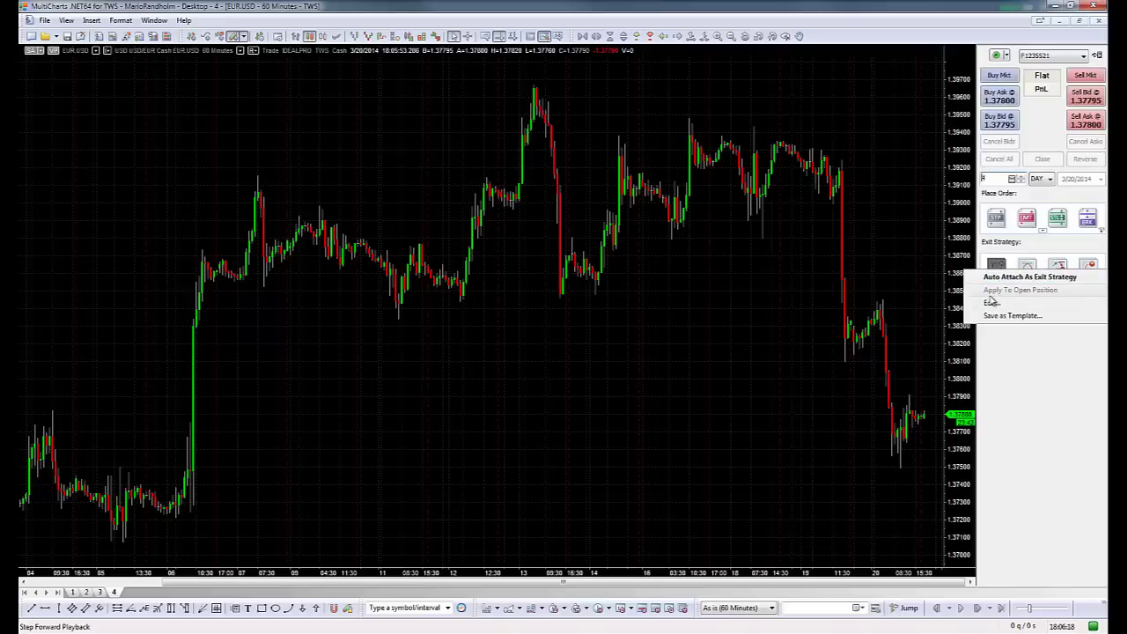
{"action": "left_click", "coordinate": [1019, 358]}
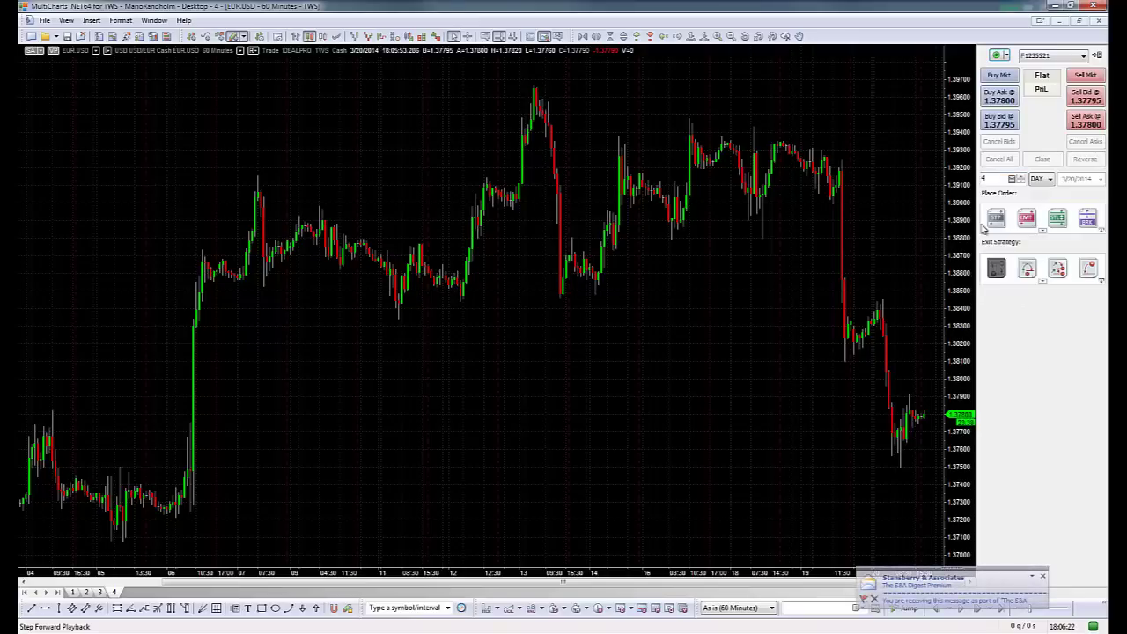
{"action": "left_click", "coordinate": [995, 217]}
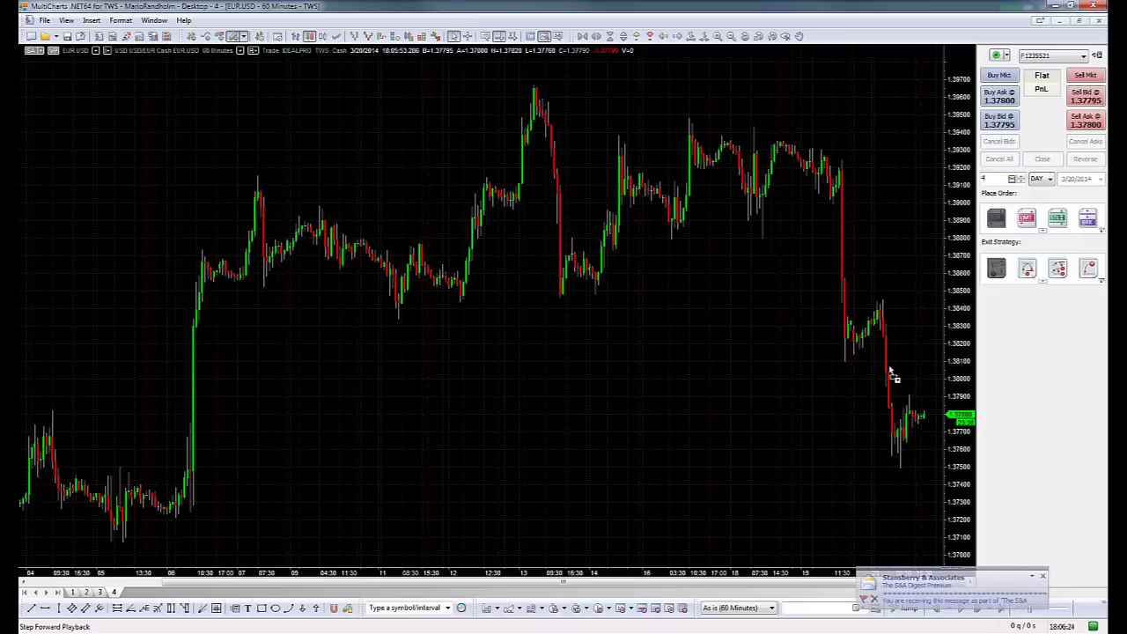
{"action": "left_click", "coordinate": [916, 471]}
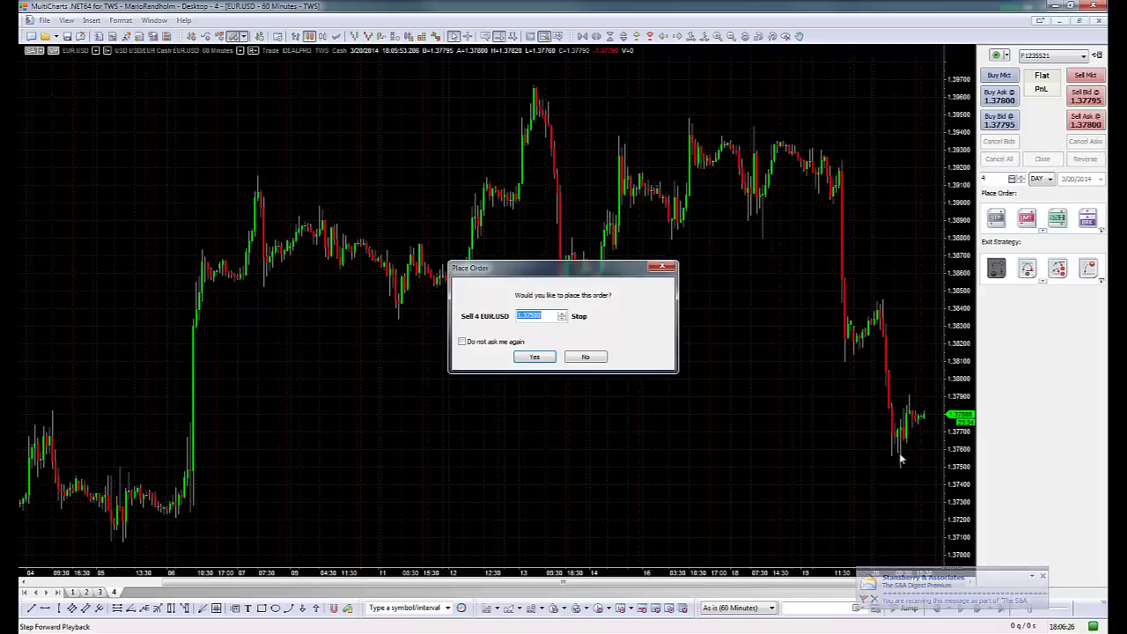
{"action": "left_click", "coordinate": [586, 357]}
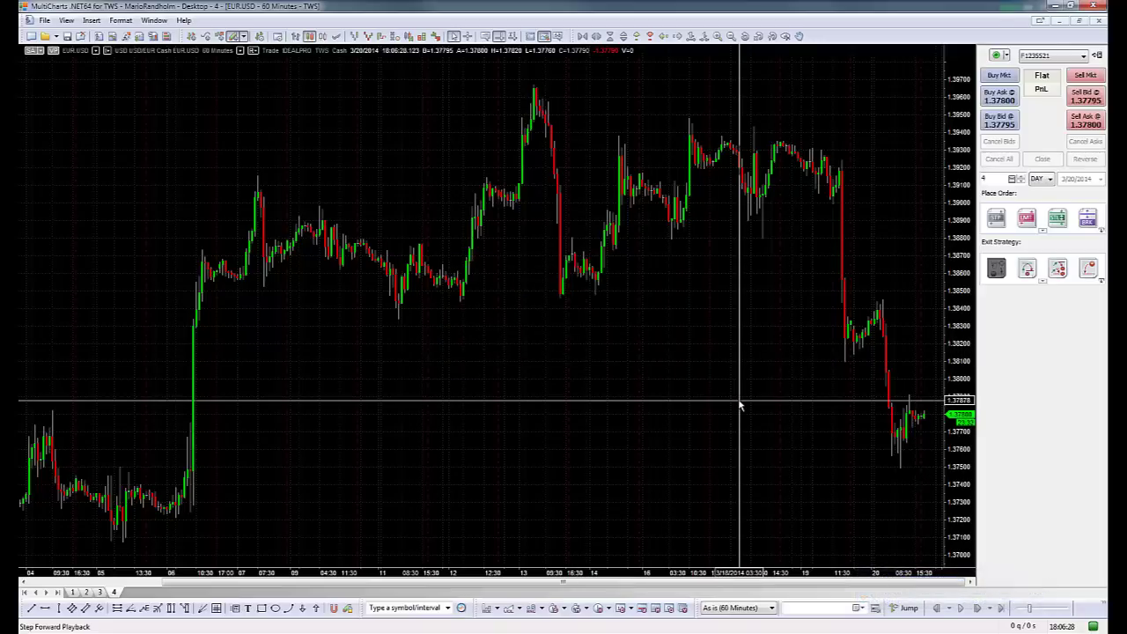
{"action": "left_click", "coordinate": [996, 218]}
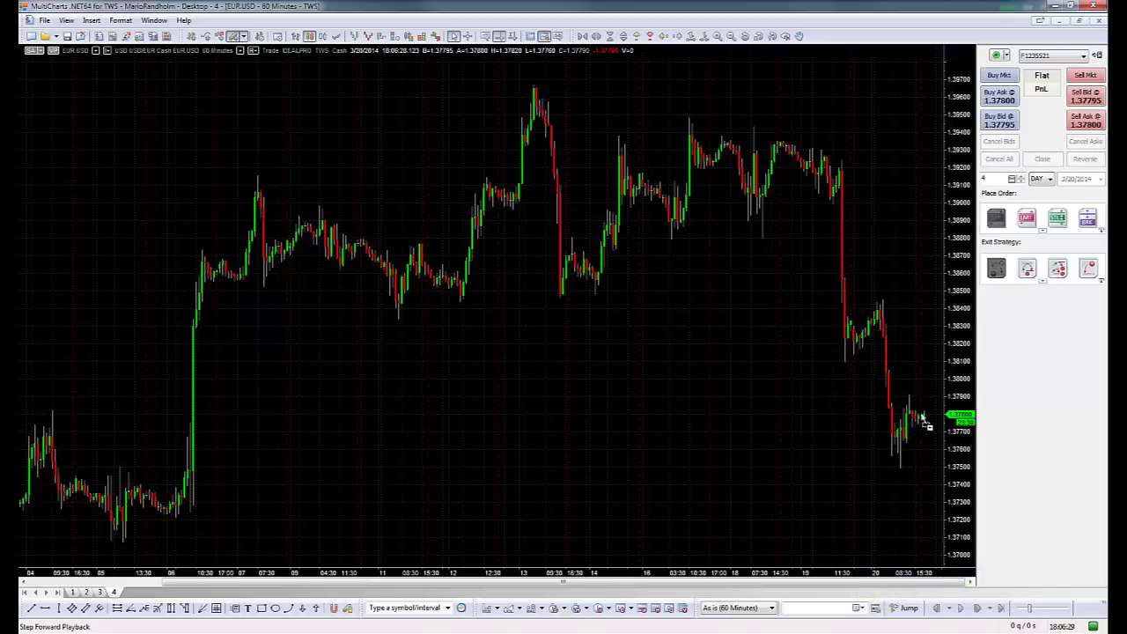
{"action": "left_click", "coordinate": [925, 469]}
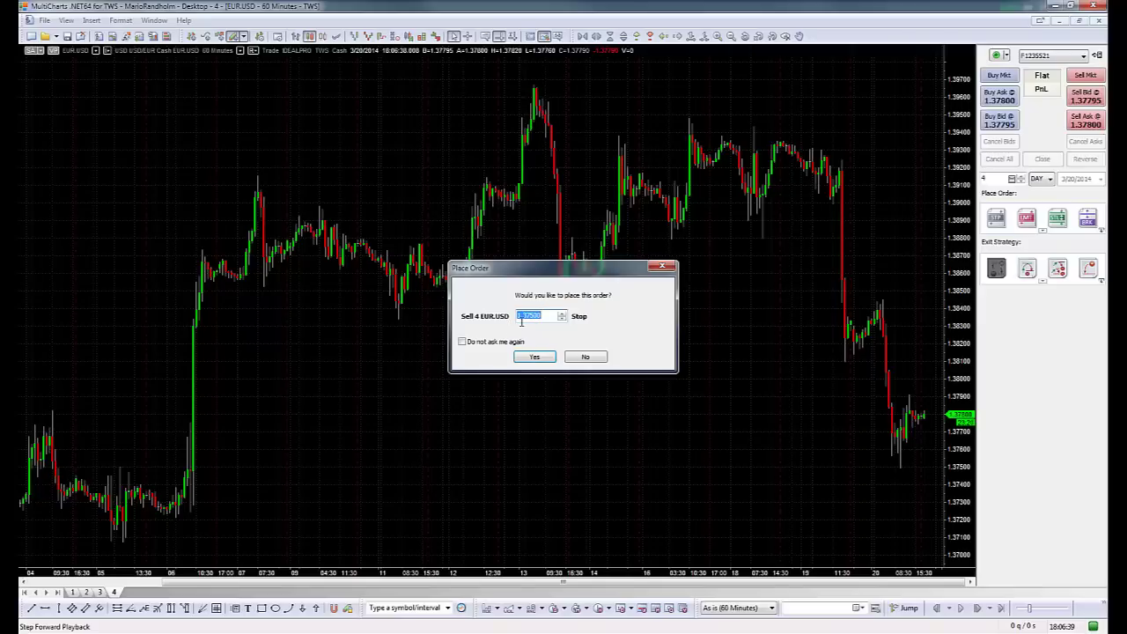
{"action": "left_click", "coordinate": [585, 358]}
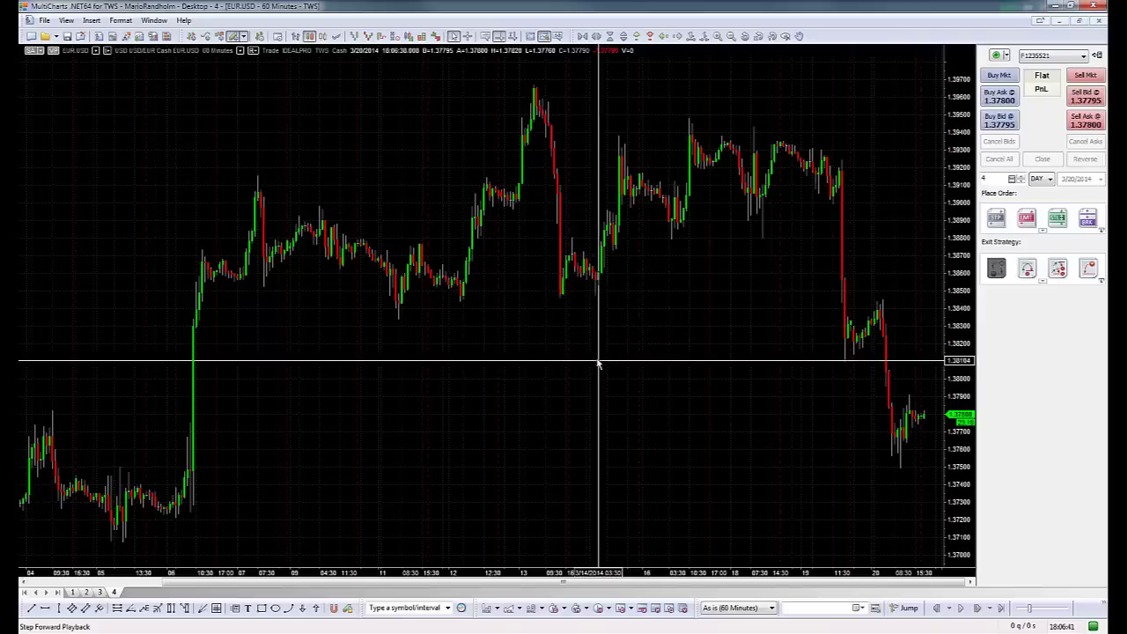
Preview a buy limit at 1.37750 and decline it, then drop a buy stop-limit near 1.38130
{"action": "left_click", "coordinate": [1027, 217]}
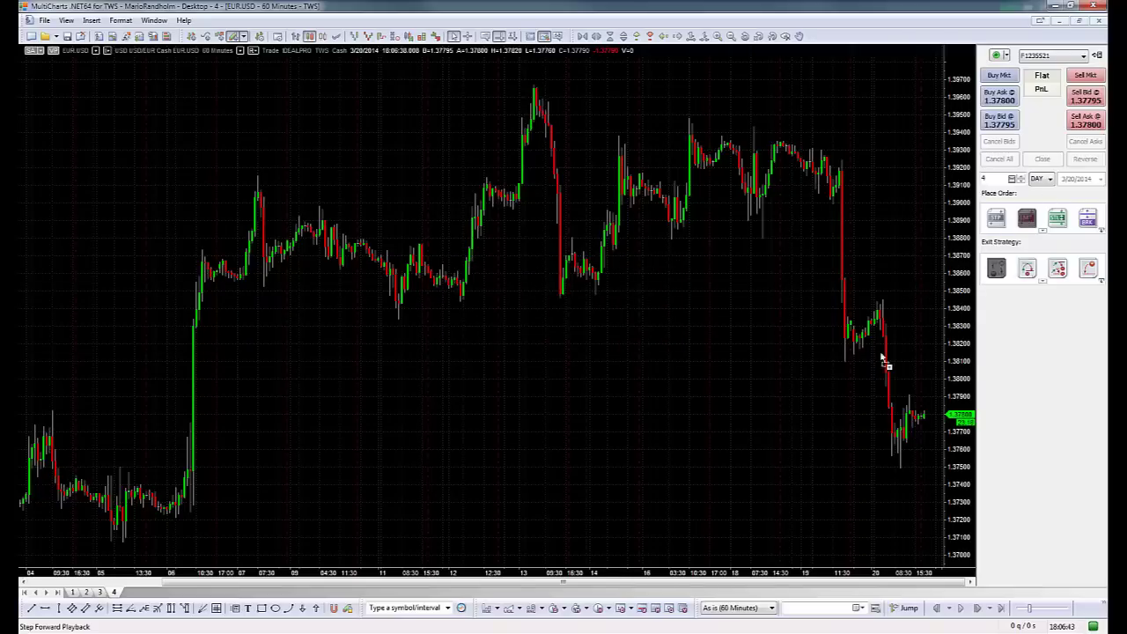
{"action": "left_click", "coordinate": [921, 430]}
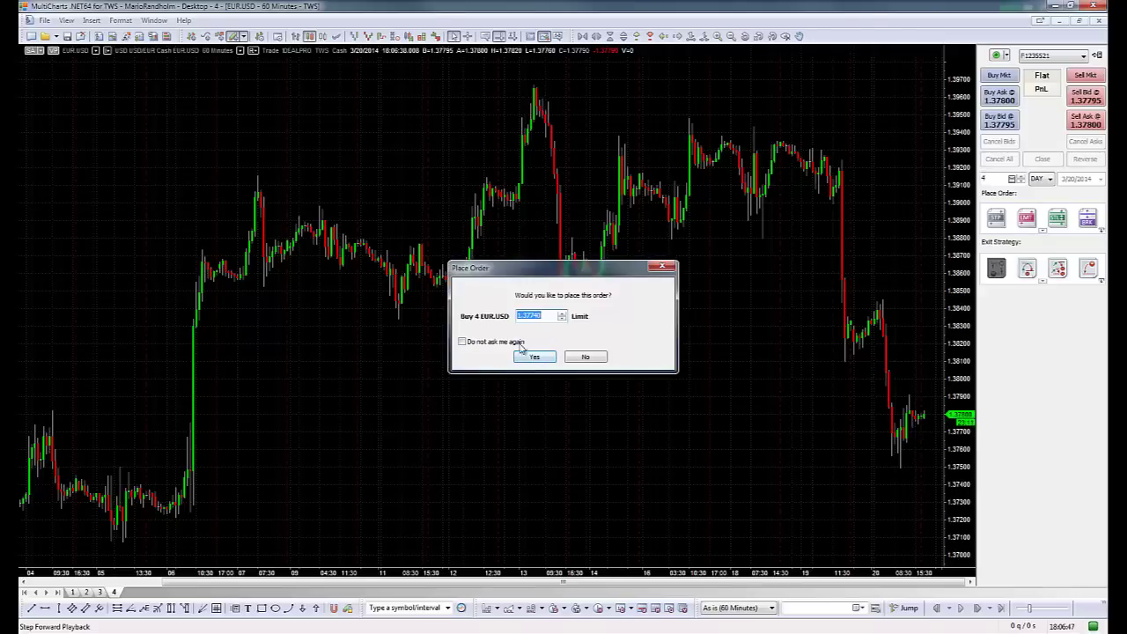
{"action": "left_click", "coordinate": [561, 314]}
{"action": "left_click", "coordinate": [585, 357]}
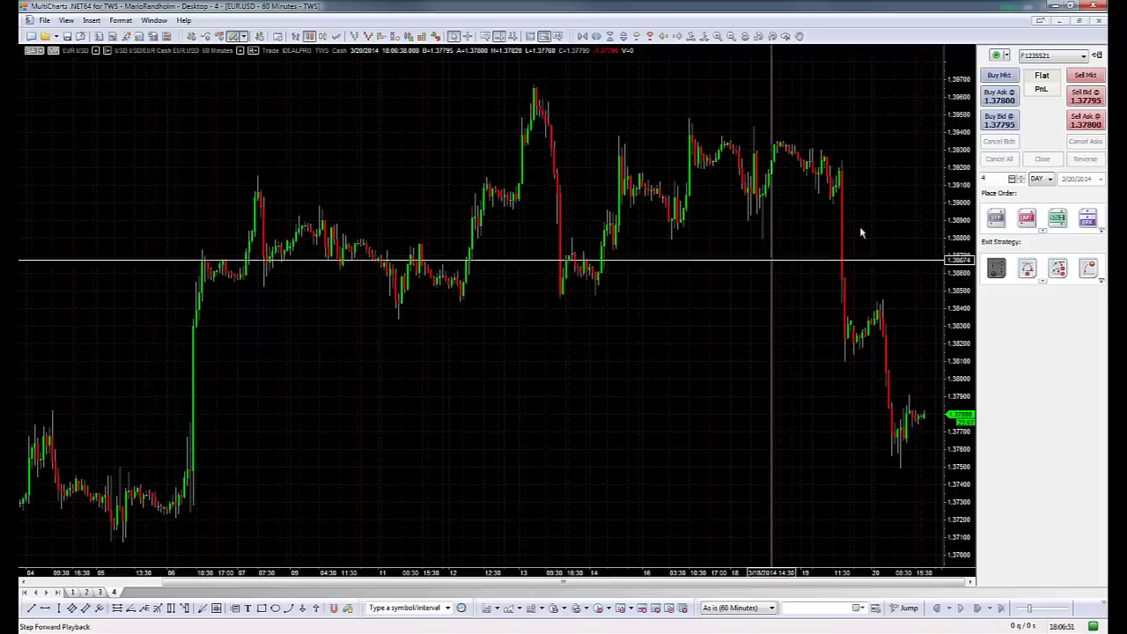
{"action": "left_click", "coordinate": [886, 363]}
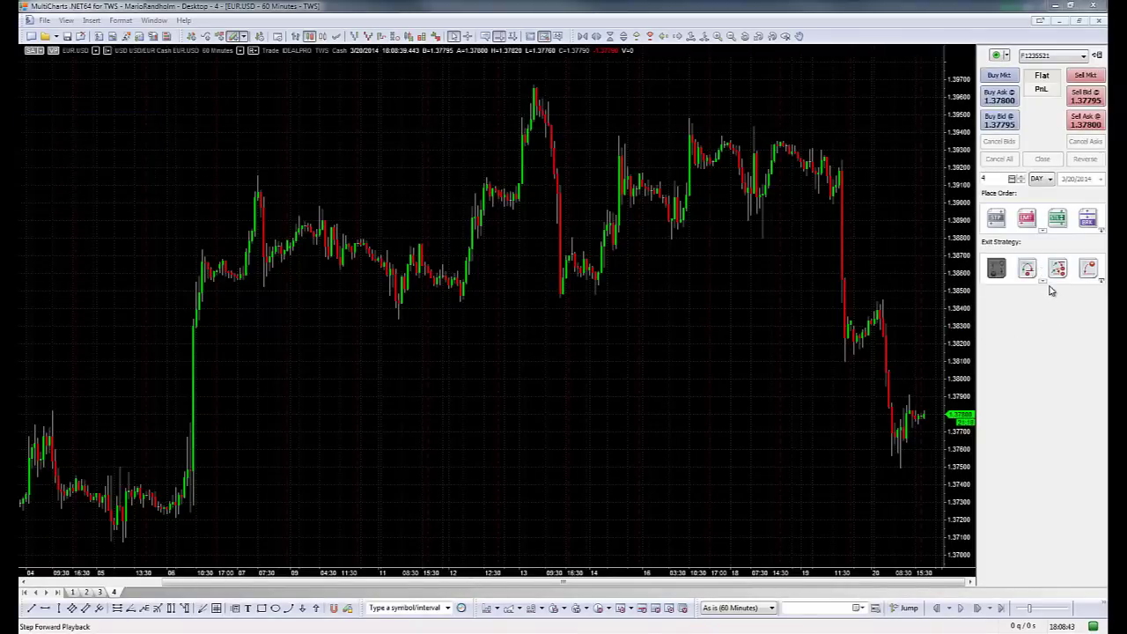
Select the second exit strategy and open its Master Strategy parameters for editing
{"action": "left_click_drag", "start_coordinate": [1027, 269], "coordinate": [877, 291]}
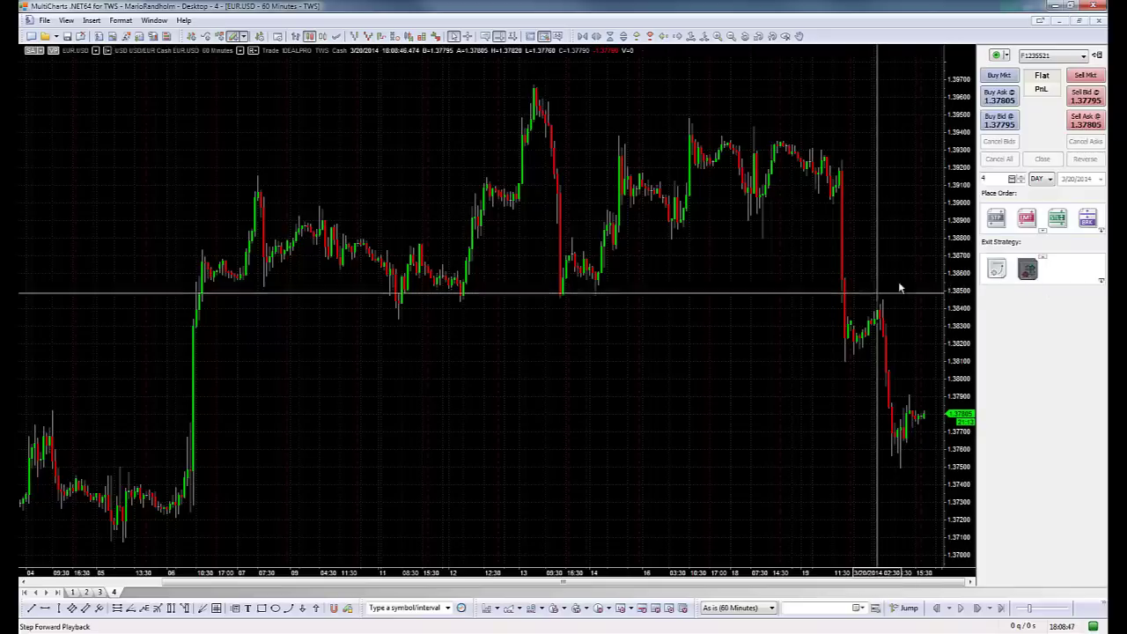
{"action": "right_click", "coordinate": [1039, 273]}
{"action": "left_click", "coordinate": [1027, 301]}
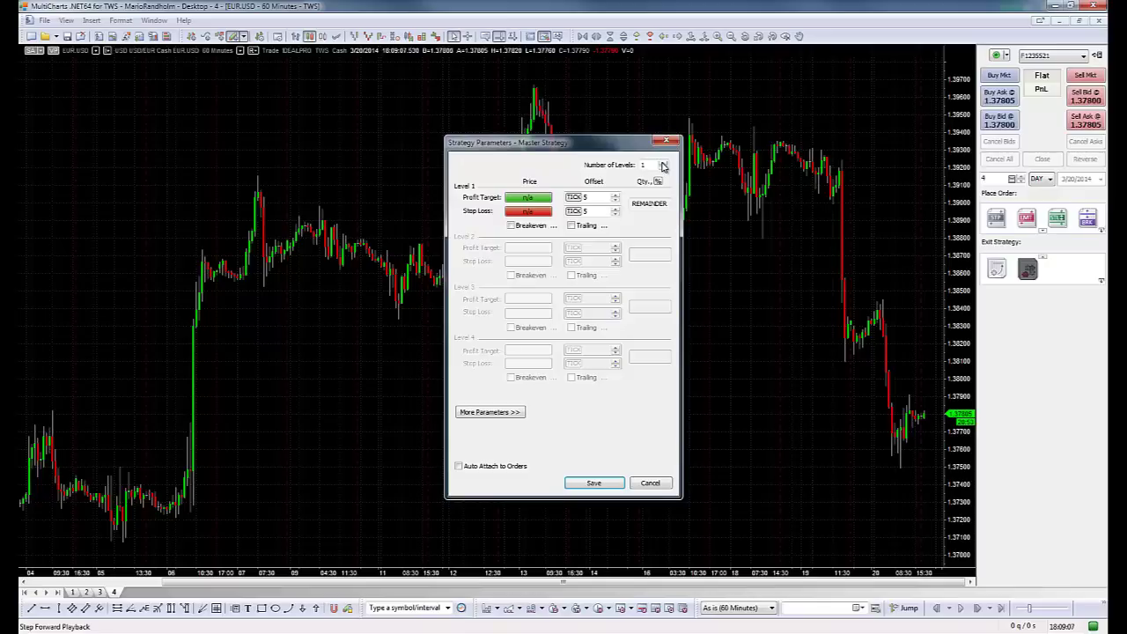
Add a second exit level and switch the offsets, including level 2's stop loss, to percent
{"action": "left_click", "coordinate": [663, 163]}
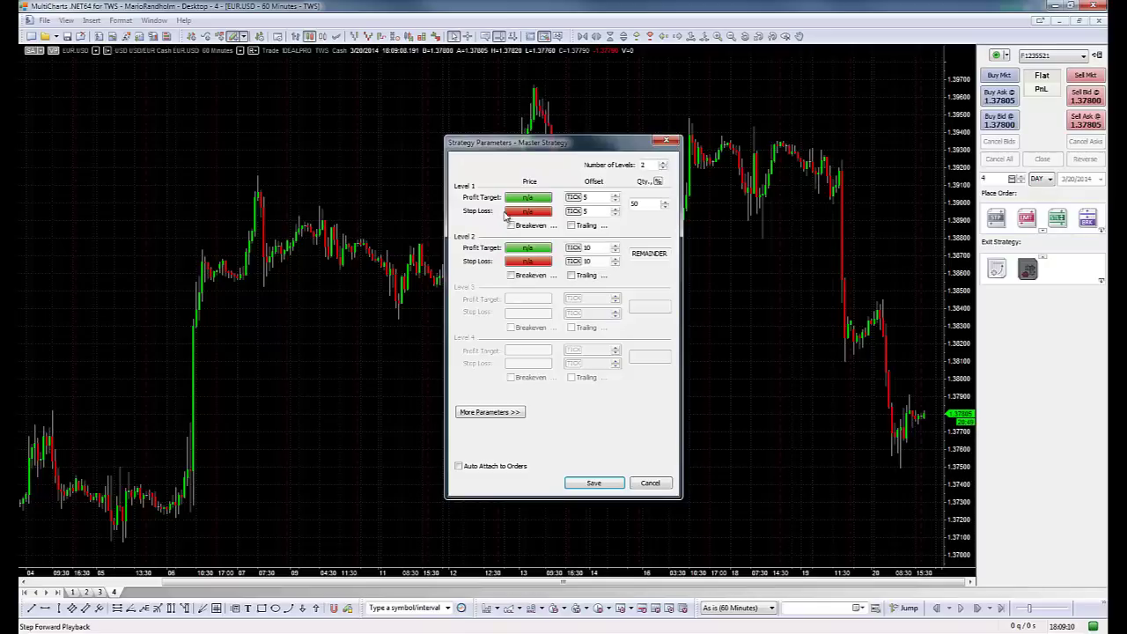
{"action": "left_click", "coordinate": [578, 199]}
{"action": "left_click", "coordinate": [573, 211]}
{"action": "left_click", "coordinate": [573, 248]}
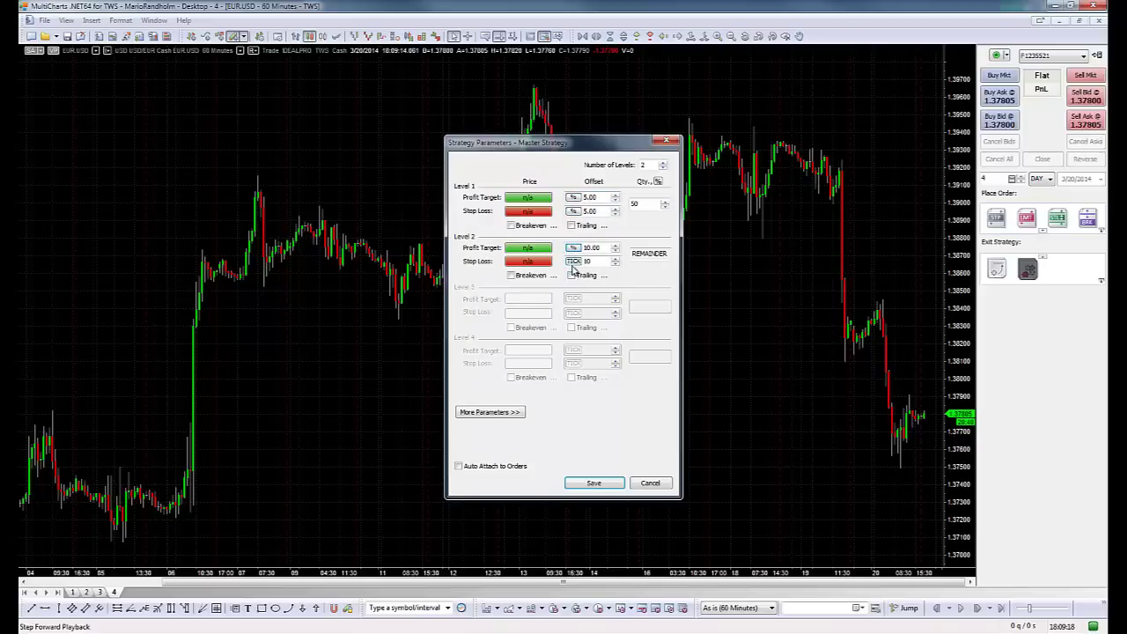
{"action": "left_click", "coordinate": [573, 262]}
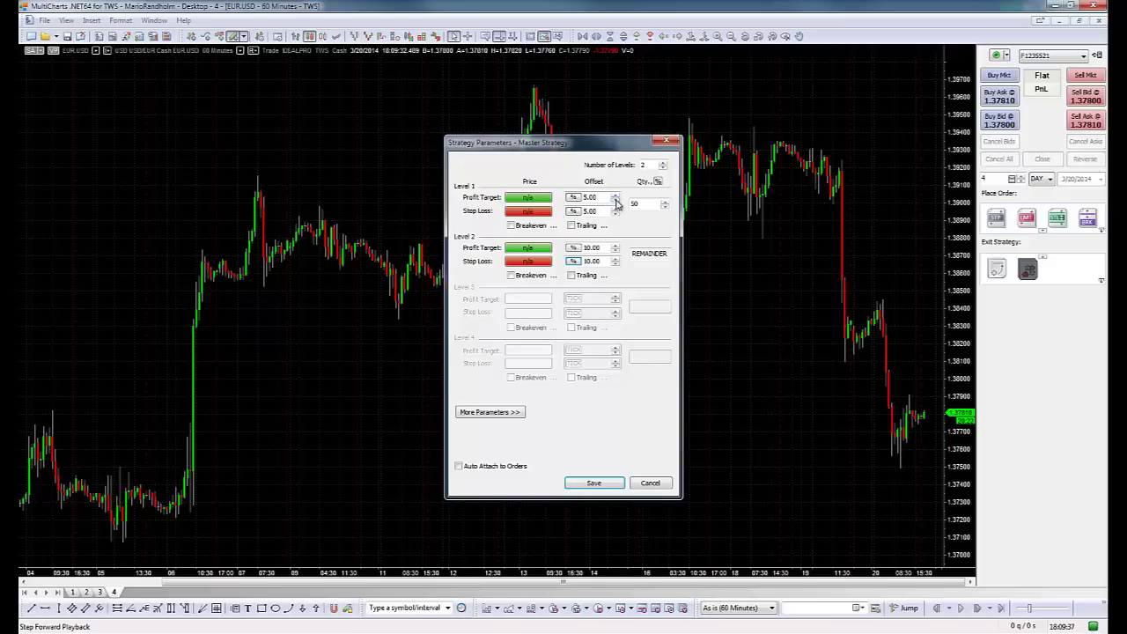
Set level 1 target and stop offsets to 3 and 1, and level 2's to 10 and 3
{"action": "left_click", "coordinate": [614, 200]}
{"action": "left_click", "coordinate": [615, 246]}
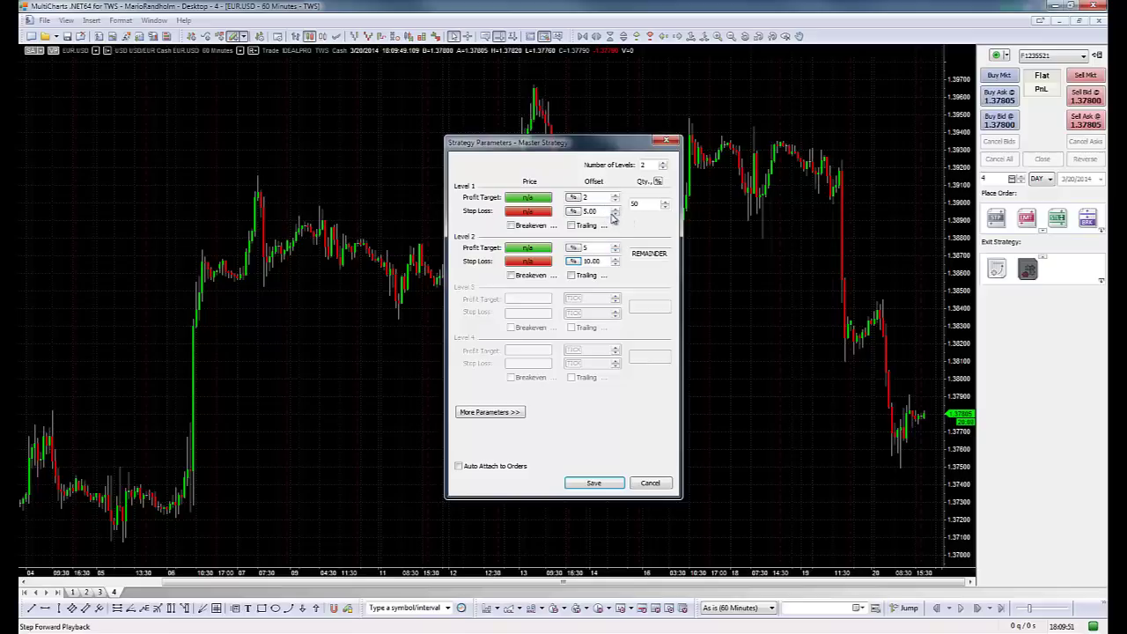
{"action": "left_click", "coordinate": [616, 215]}
{"action": "left_click", "coordinate": [615, 195]}
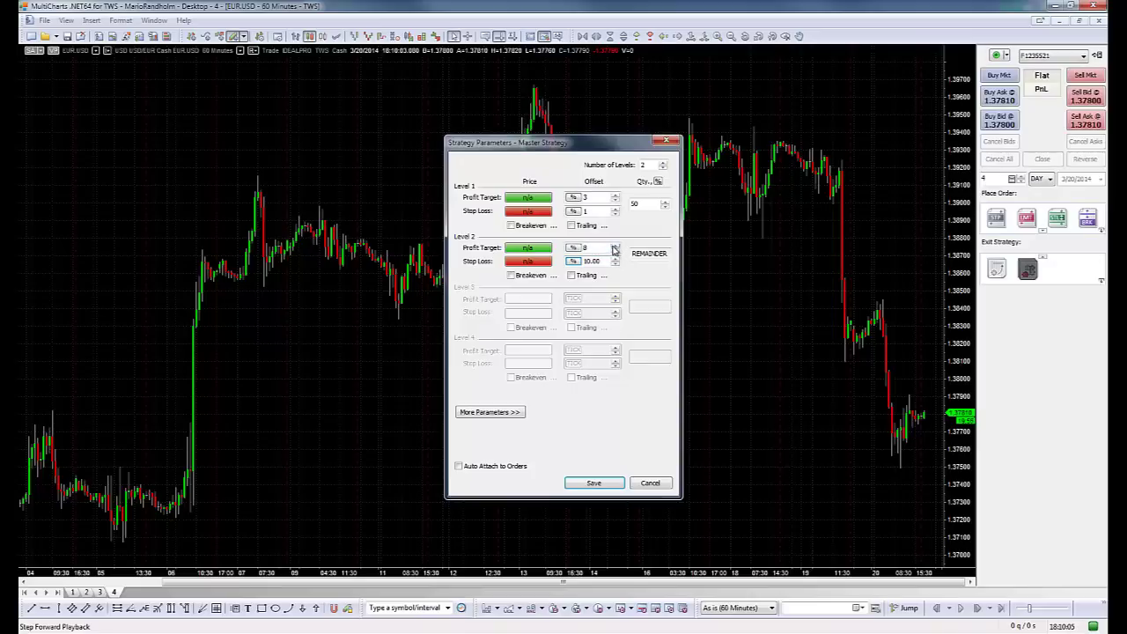
{"action": "left_click", "coordinate": [615, 246]}
{"action": "left_click", "coordinate": [617, 265]}
Toggle the quantity unit, set level 1 quantity to 33, and turn off level 1 breakeven
{"action": "left_click", "coordinate": [658, 181]}
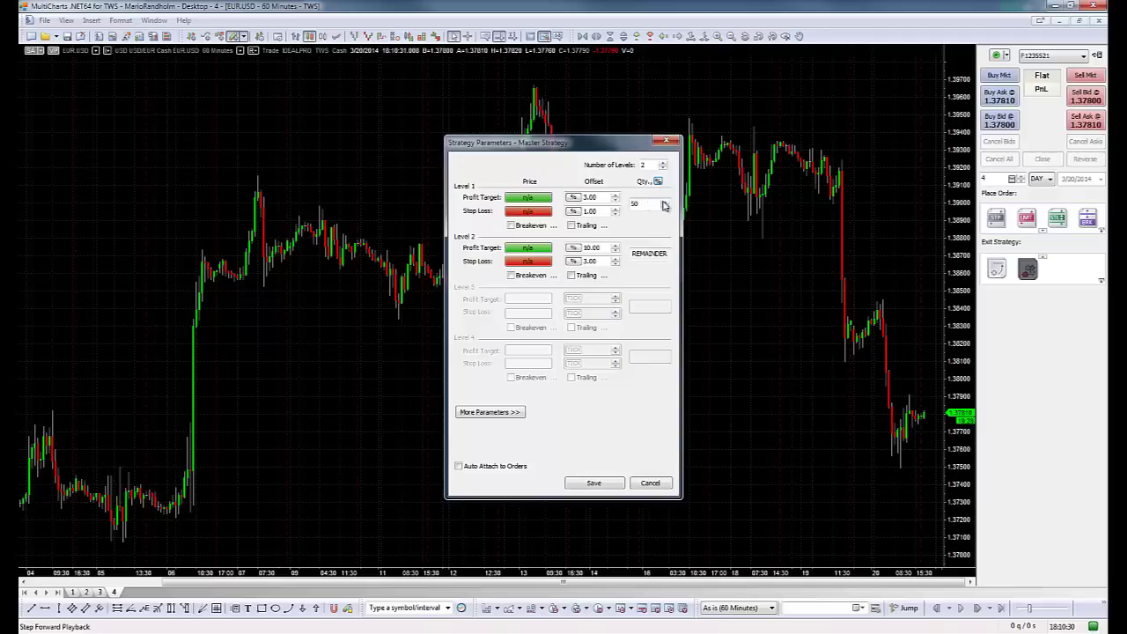
{"action": "left_click_drag", "start_coordinate": [668, 204], "coordinate": [628, 205]}
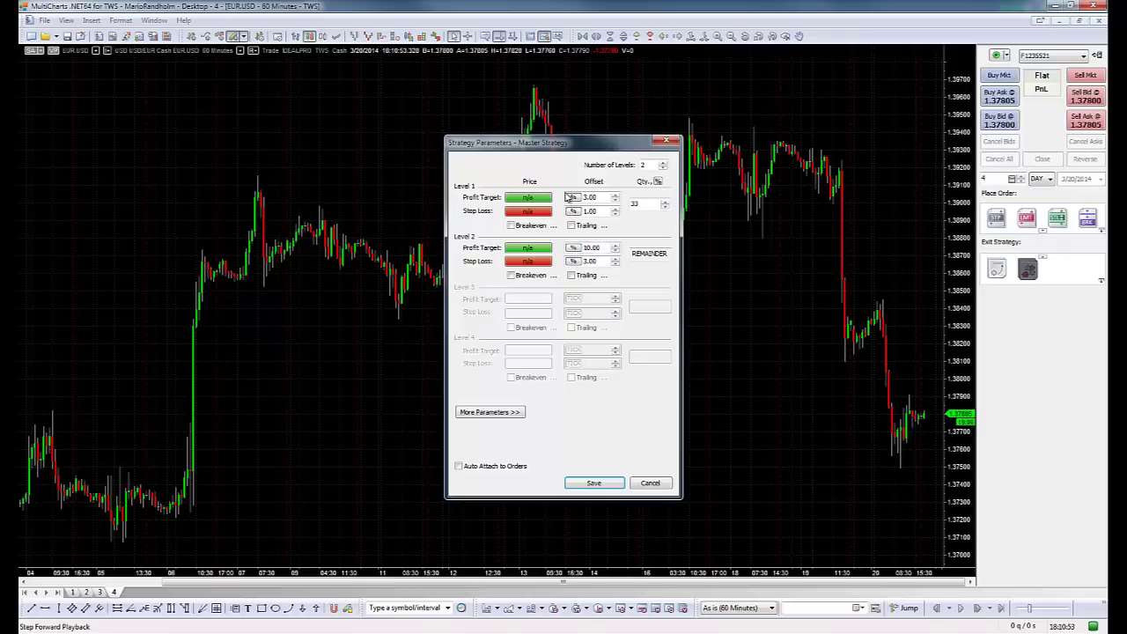
{"action": "left_click", "coordinate": [527, 227]}
Keep DAY as time in force, enable Auto Attach to Orders, and save the exit strategy
{"action": "left_click", "coordinate": [511, 412]}
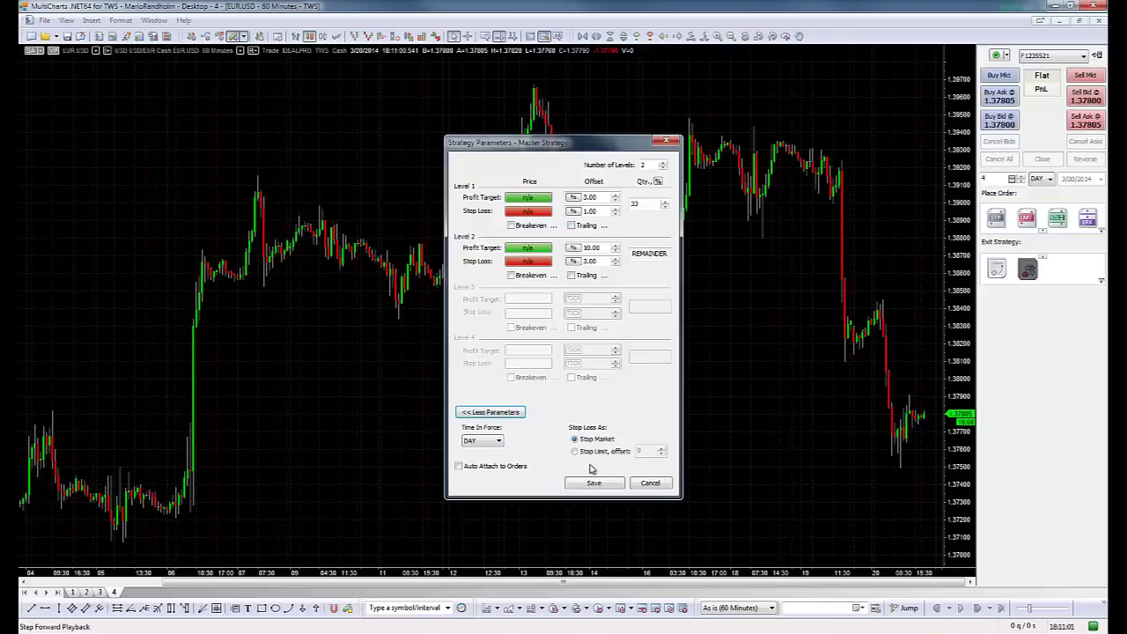
{"action": "left_click", "coordinate": [489, 441]}
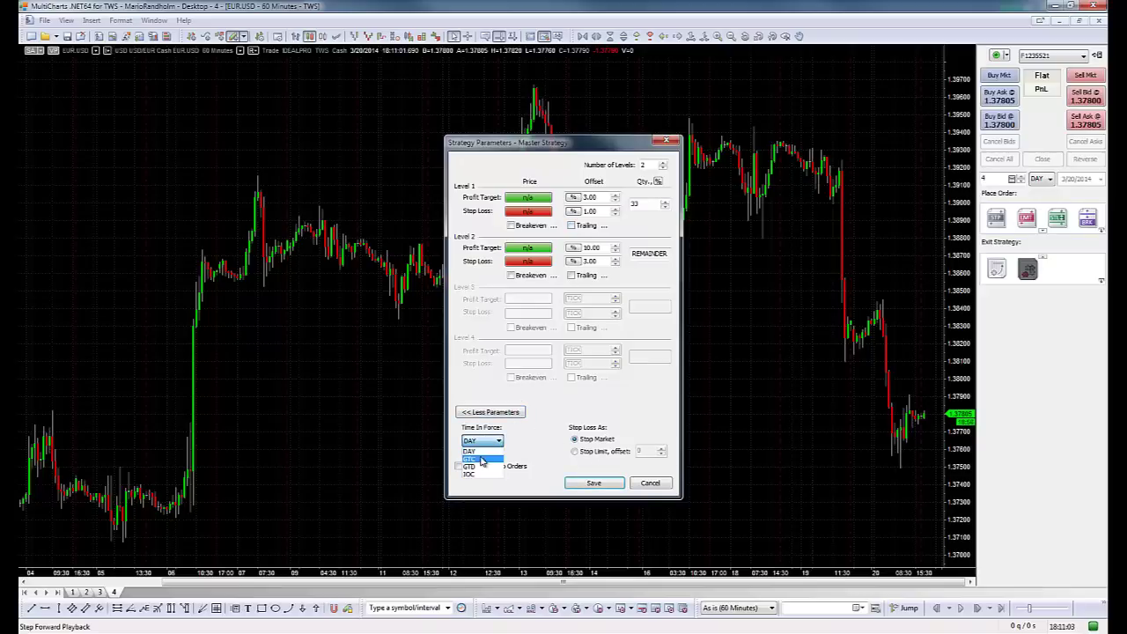
{"action": "left_click", "coordinate": [485, 441]}
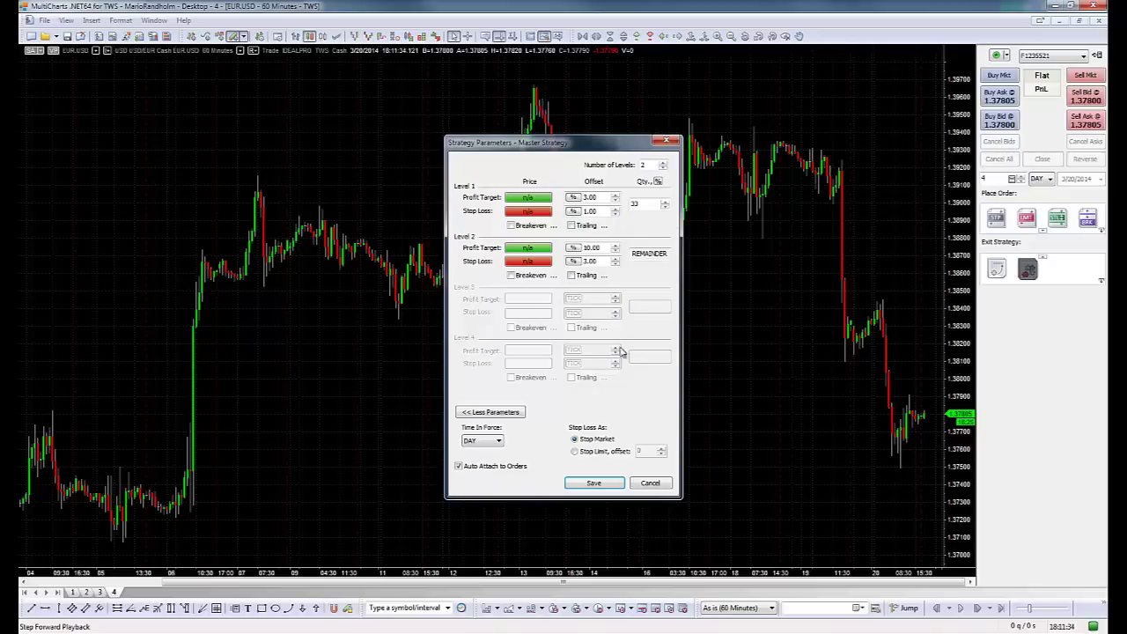
{"action": "left_click", "coordinate": [594, 482]}
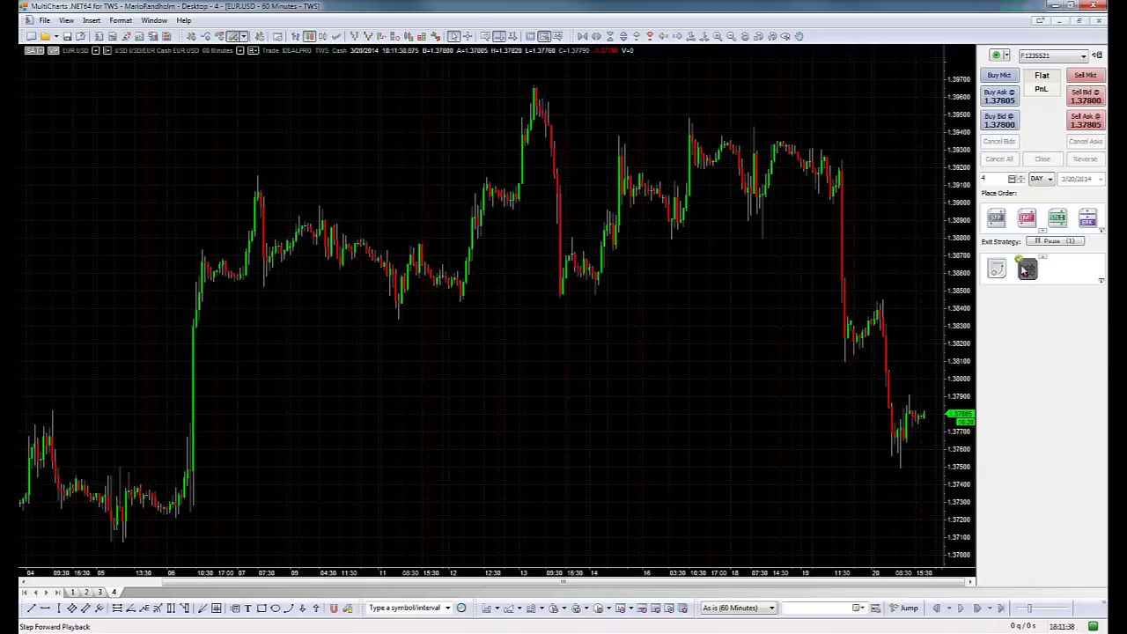
Switch the exit strategy to Auto Apply, then decline a trial buy stop order on the chart
{"action": "left_click", "coordinate": [1066, 243]}
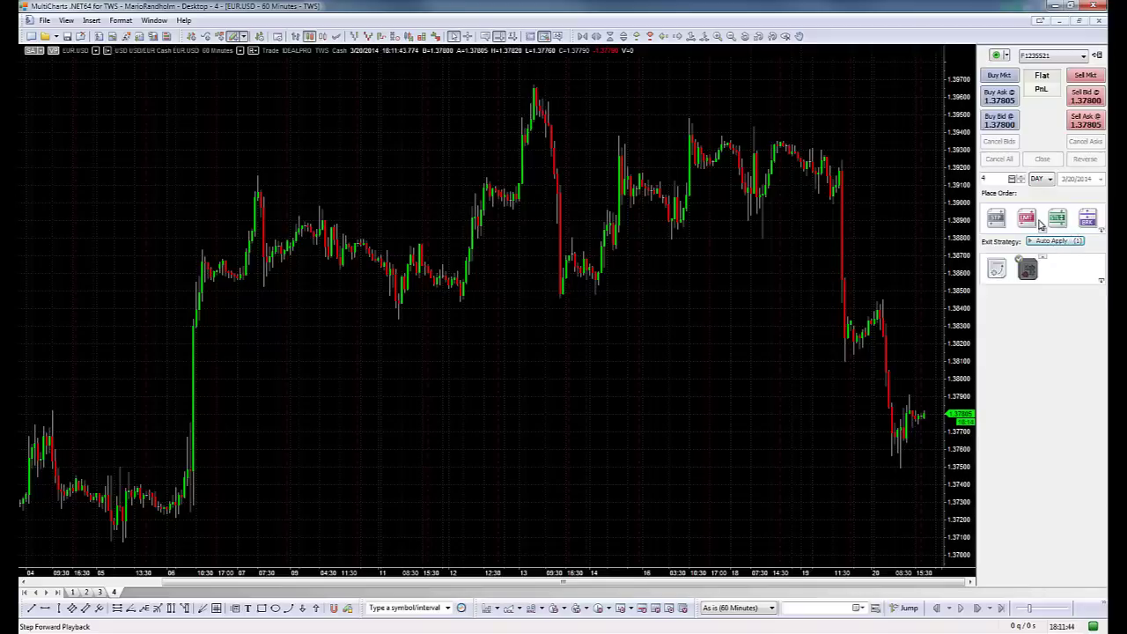
{"action": "left_click_drag", "start_coordinate": [1002, 229], "coordinate": [898, 257]}
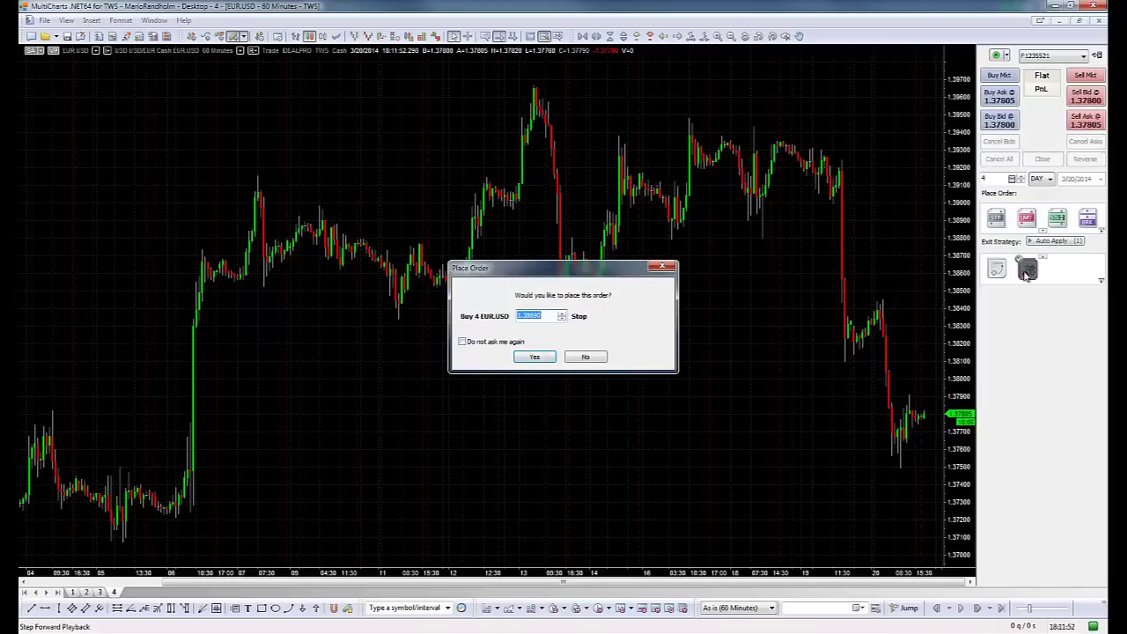
{"action": "left_click", "coordinate": [604, 361]}
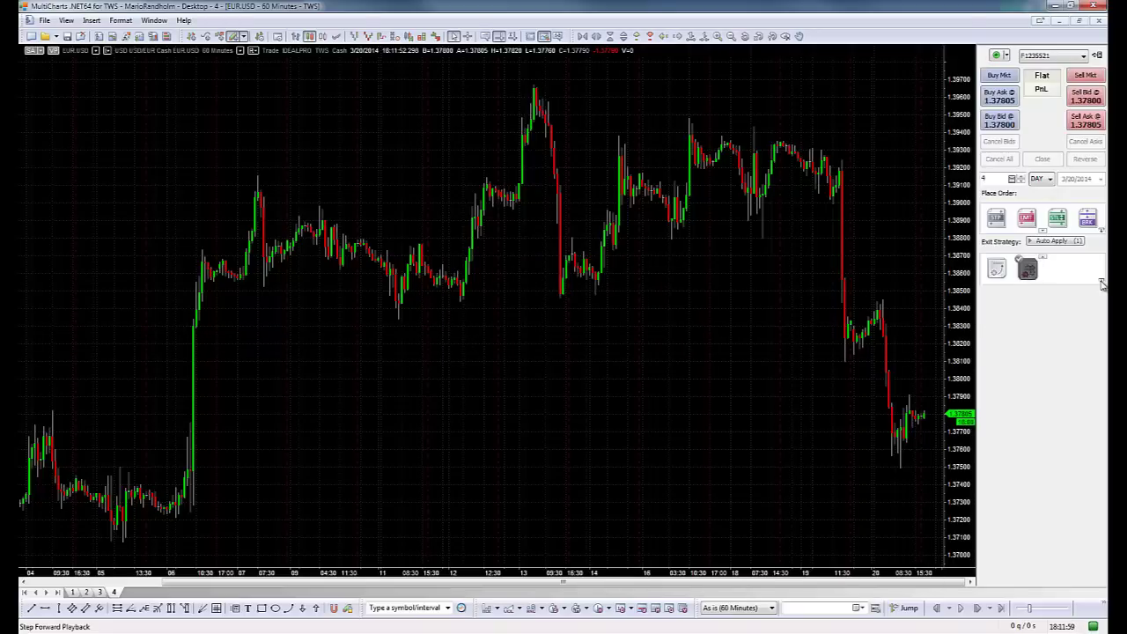
Select the saved custom exit strategy from the list and bring up its options menu
{"action": "left_click", "coordinate": [1042, 258]}
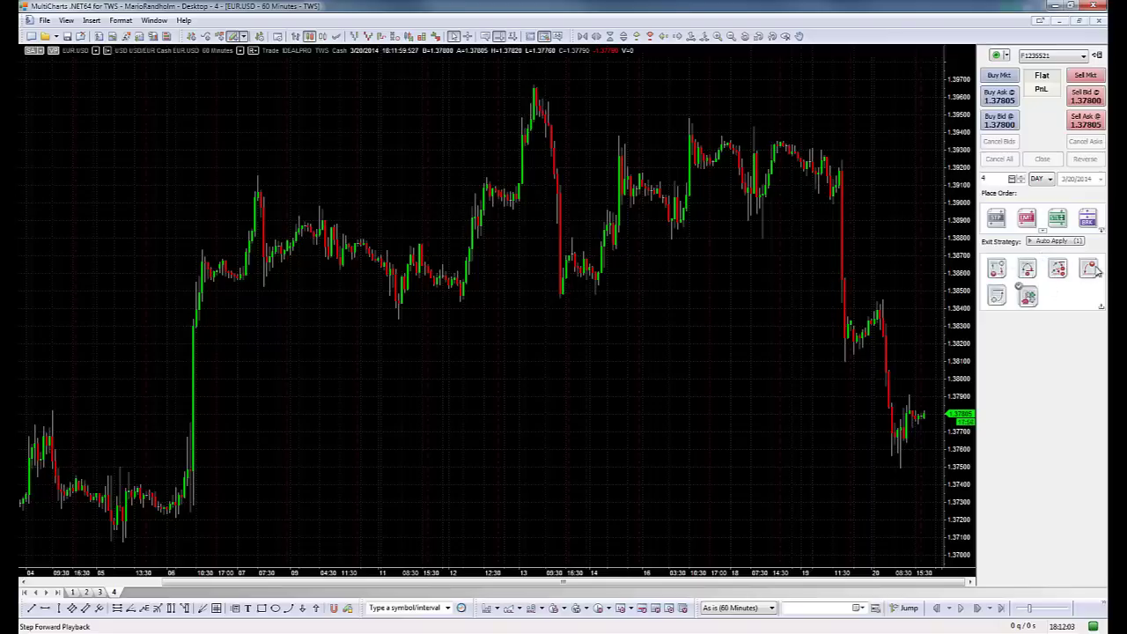
{"action": "left_click", "coordinate": [1029, 298]}
{"action": "right_click", "coordinate": [1028, 299]}
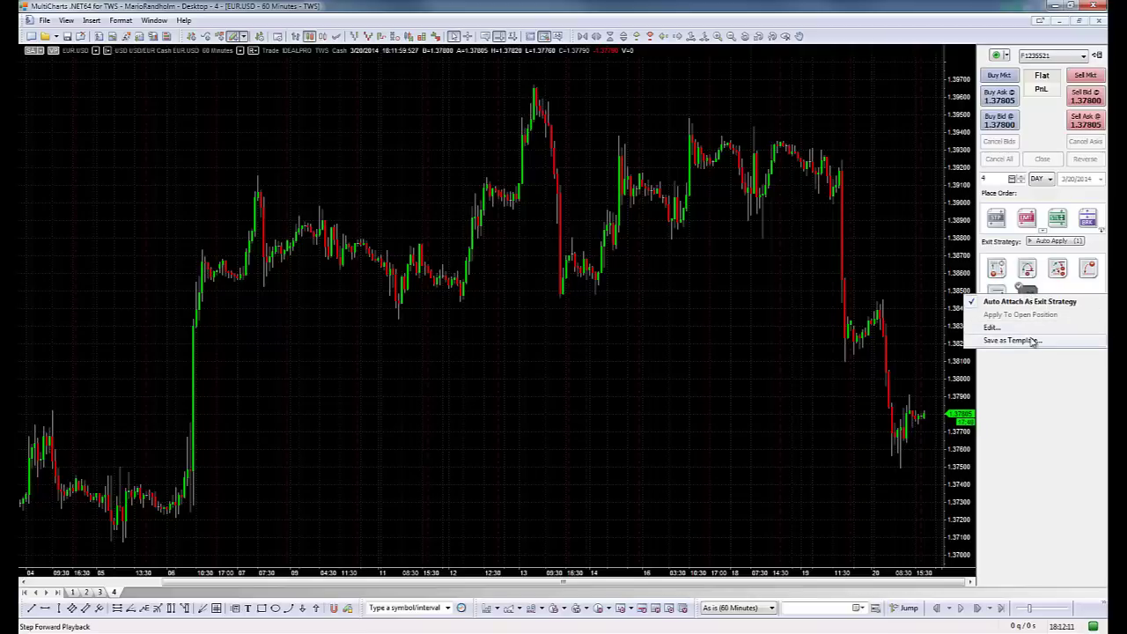
{"action": "left_click", "coordinate": [1030, 328]}
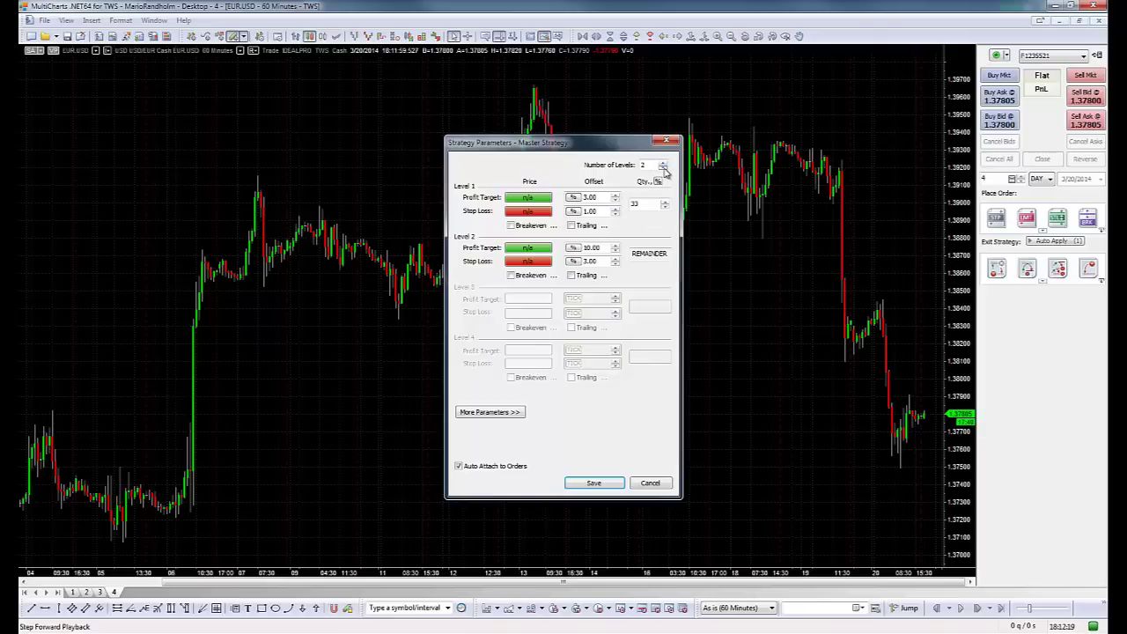
{"action": "left_click", "coordinate": [593, 482]}
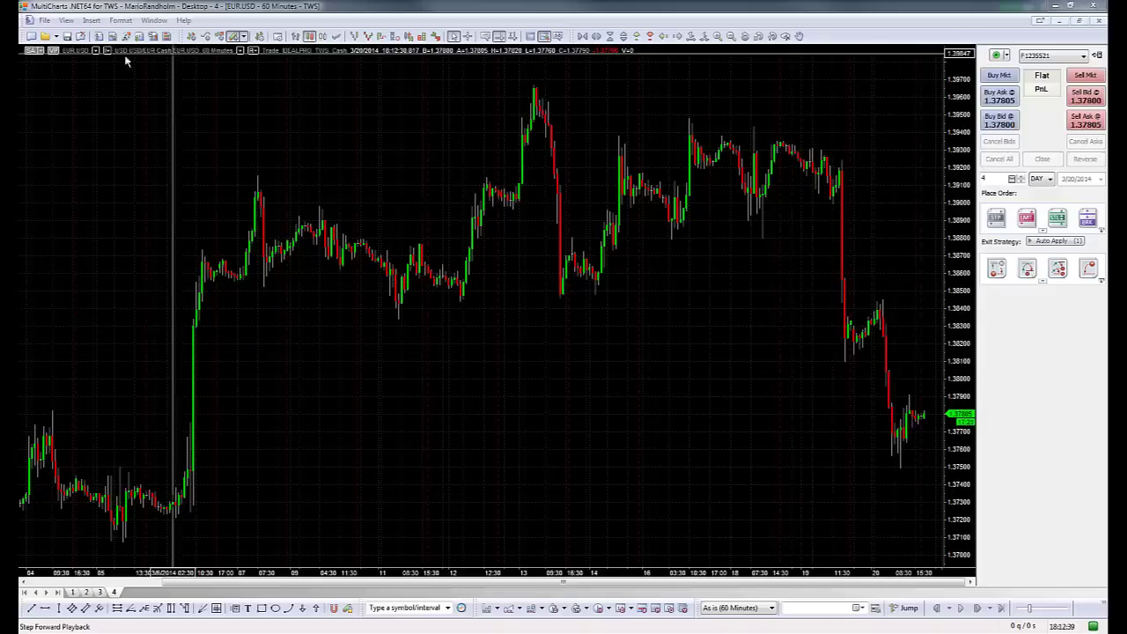
Create a new DOM Window from the File > New menu
{"action": "left_click", "coordinate": [44, 20]}
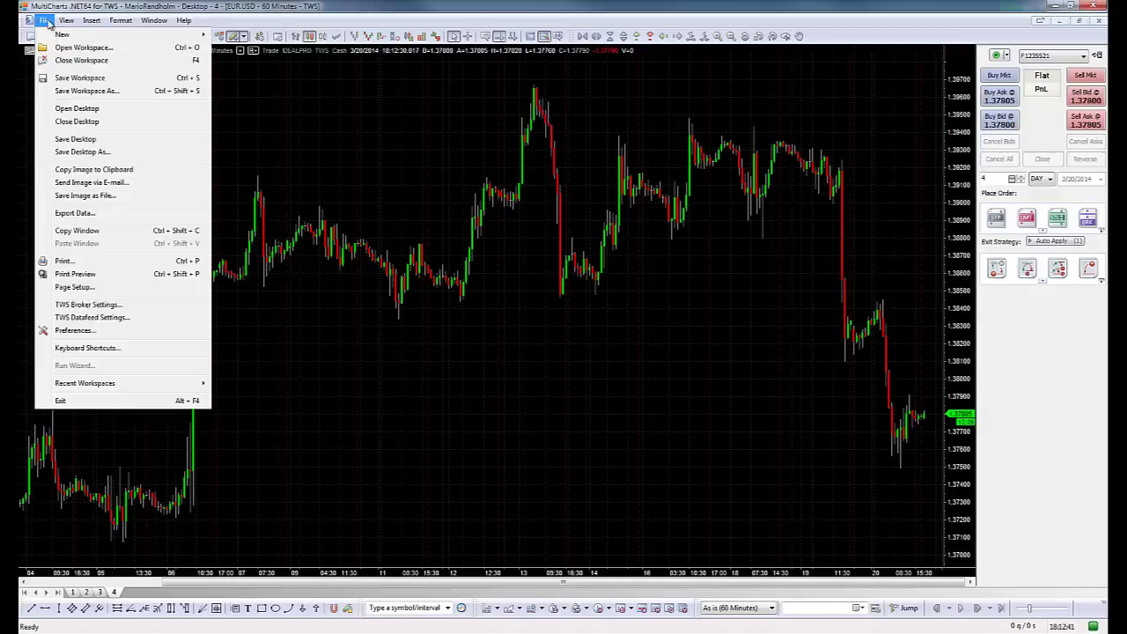
{"action": "mouse_move", "coordinate": [95, 37]}
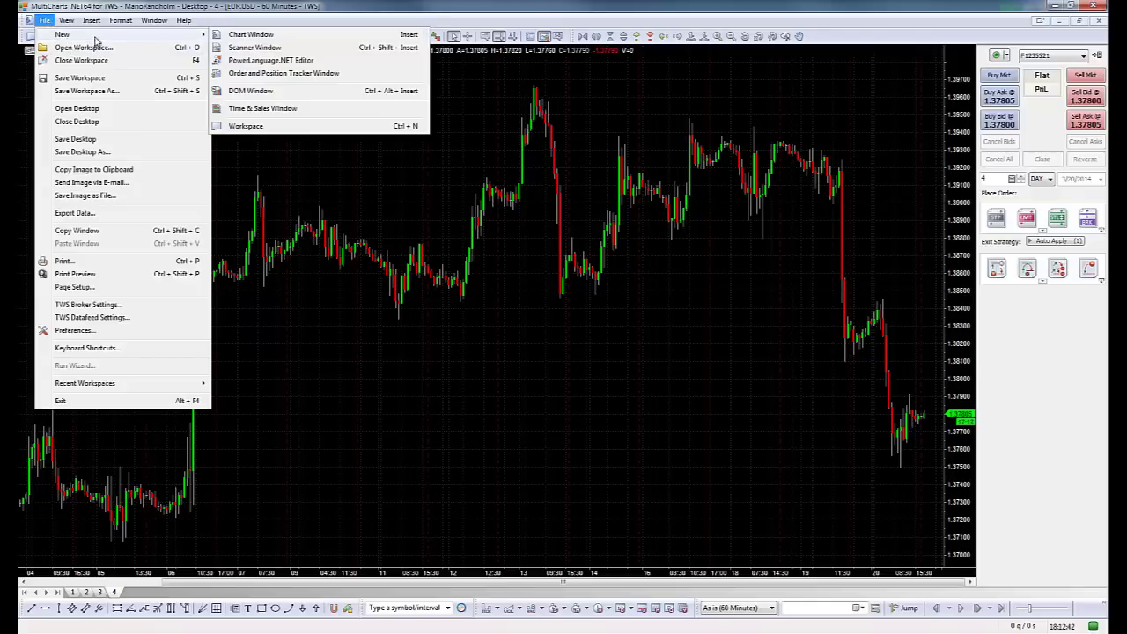
{"action": "left_click", "coordinate": [386, 93]}
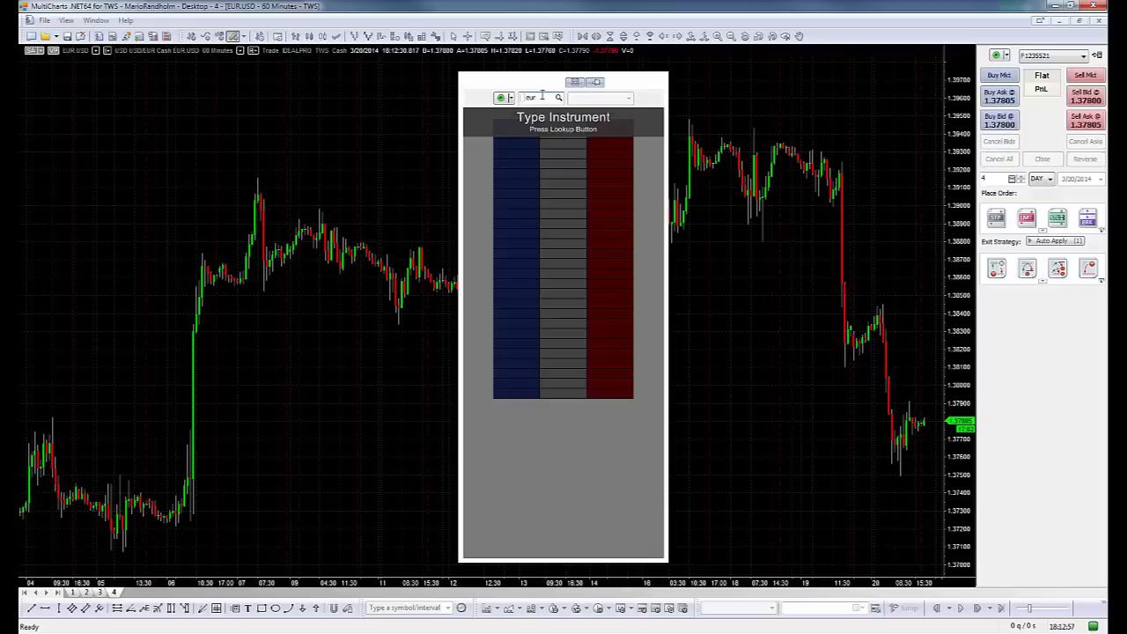
Load EUR.USD into the DOM, then trial a STP order with the first exit strategy and cancel it
{"action": "key", "text": "Return"}
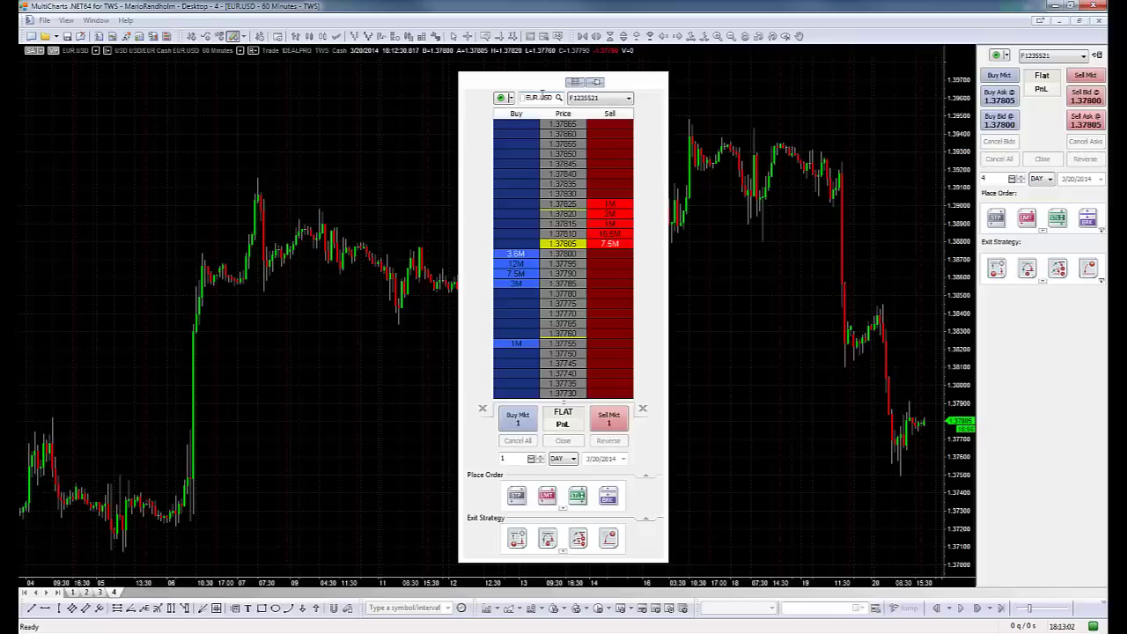
{"action": "left_click", "coordinate": [516, 495]}
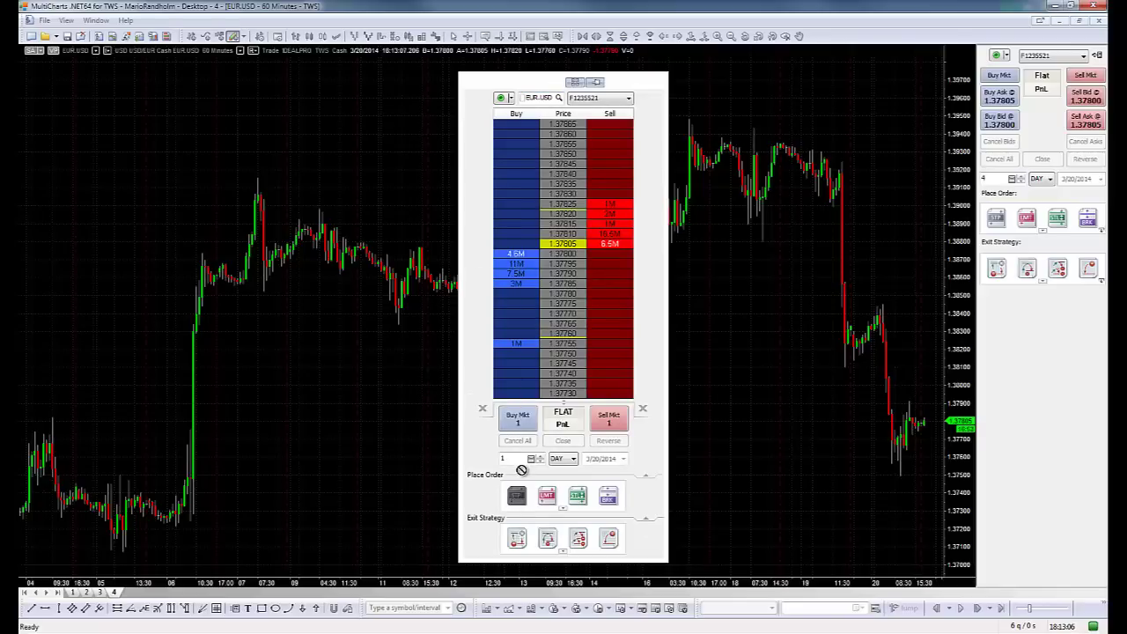
{"action": "left_click", "coordinate": [525, 540]}
{"action": "key", "text": "Escape"}
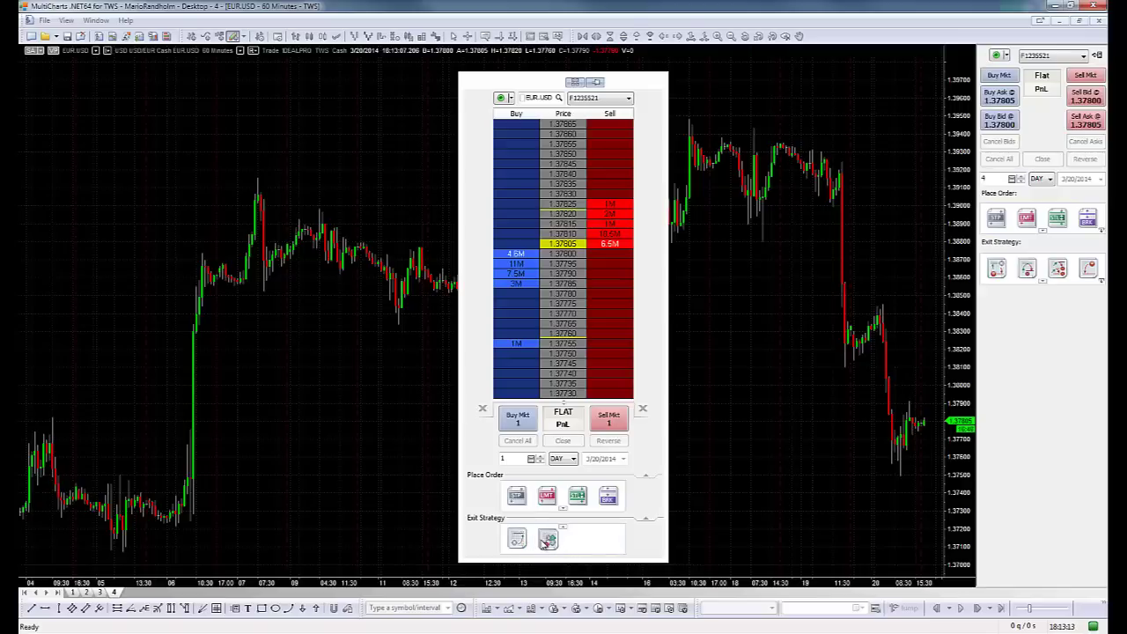
View the custom exit strategy's Edit settings without saving, then check the quantity pad, keeping 1
{"action": "right_click", "coordinate": [546, 544]}
{"action": "left_click", "coordinate": [568, 573]}
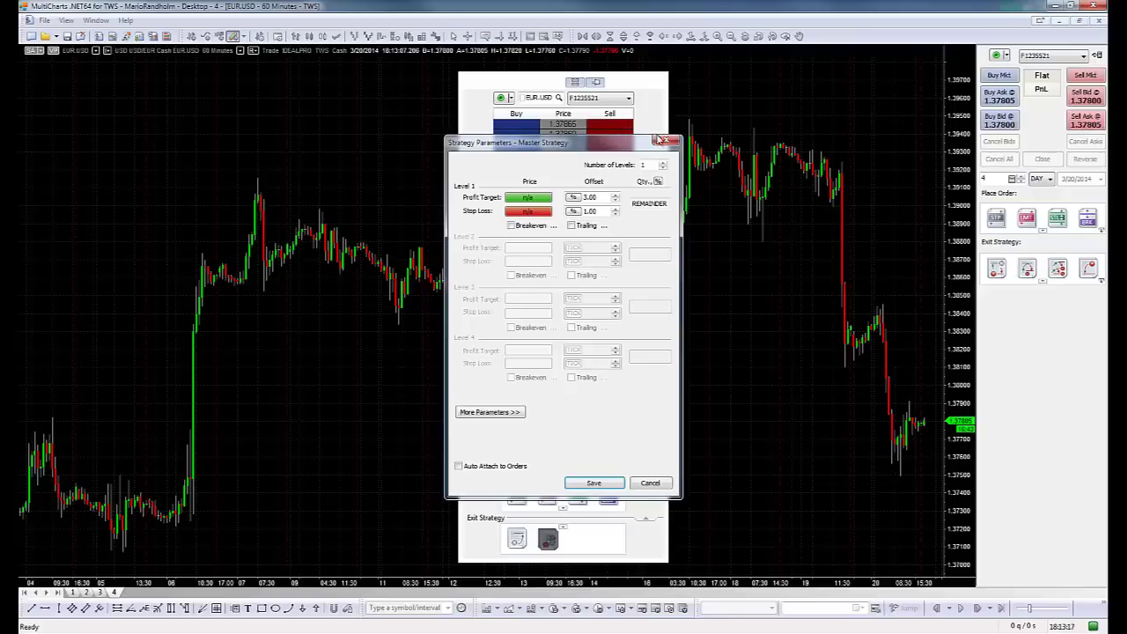
{"action": "left_click", "coordinate": [667, 141]}
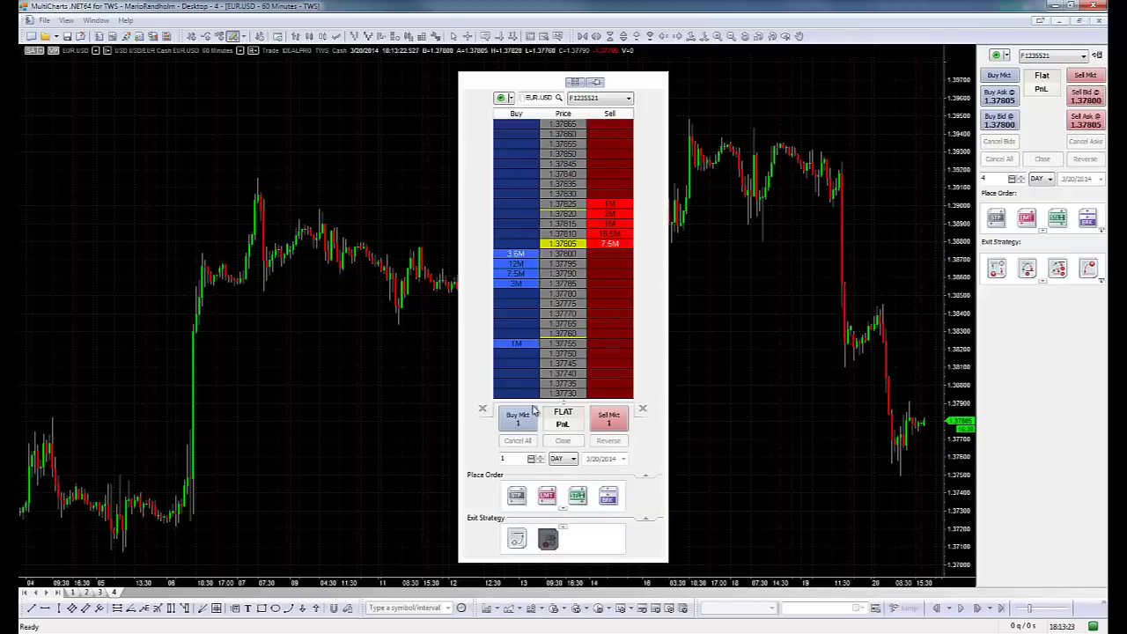
{"action": "left_click", "coordinate": [530, 459]}
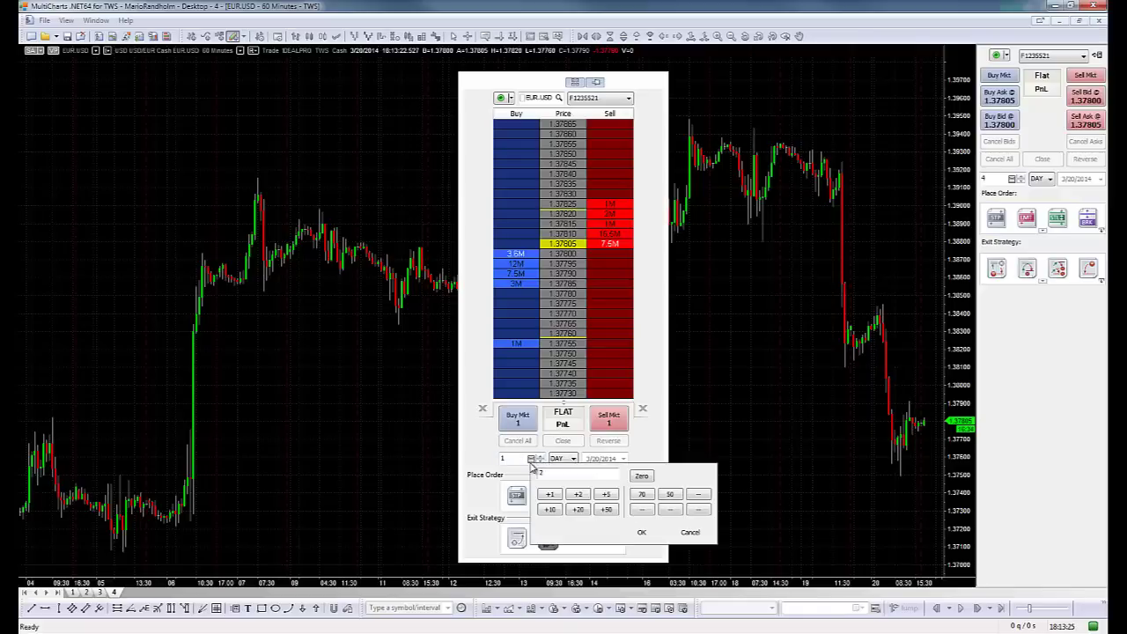
{"action": "left_click", "coordinate": [672, 451]}
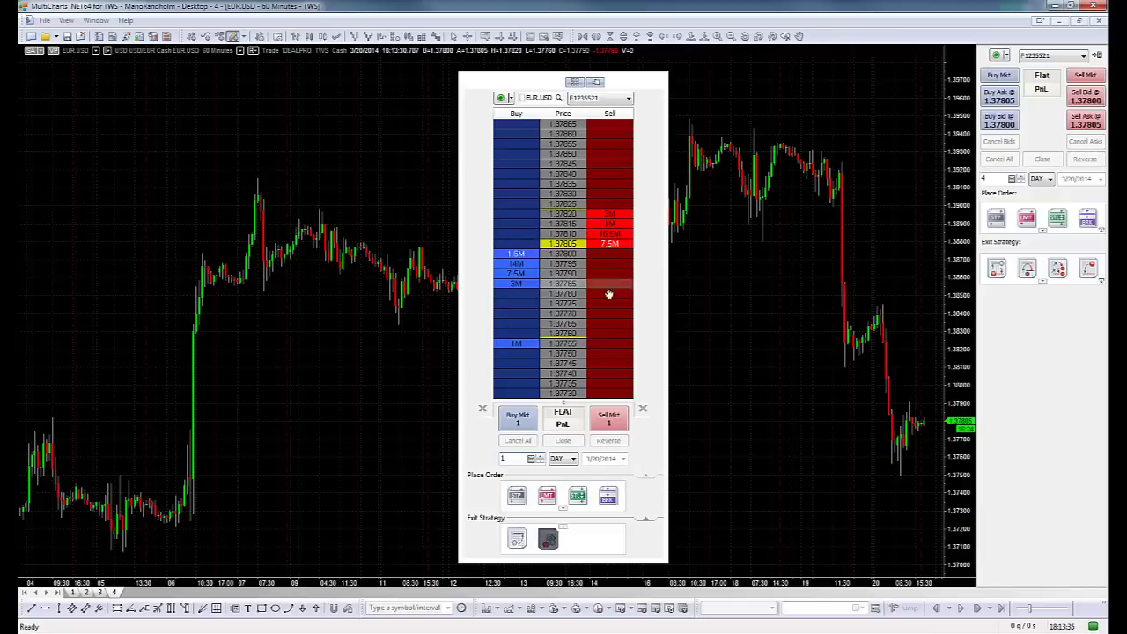
Close the DOM window to return to the EUR.USD hourly chart
{"action": "left_click", "coordinate": [653, 93]}
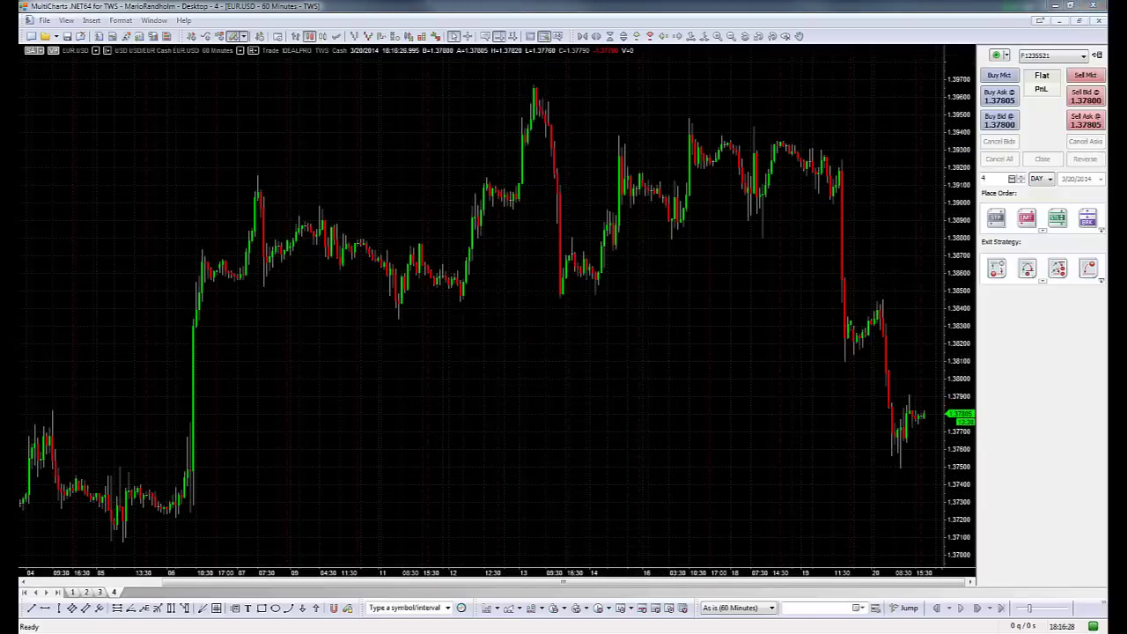